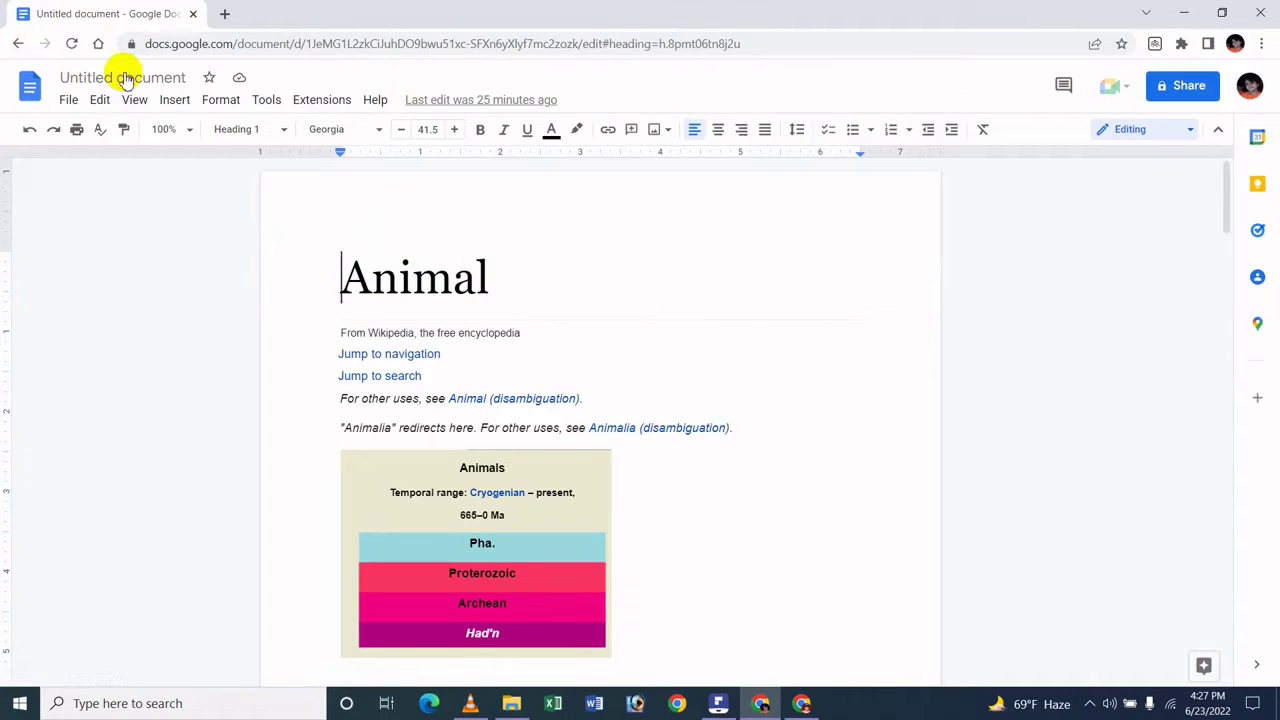
# - Rename the Untitled document to 'Animal'
pyautogui.click(125, 77)
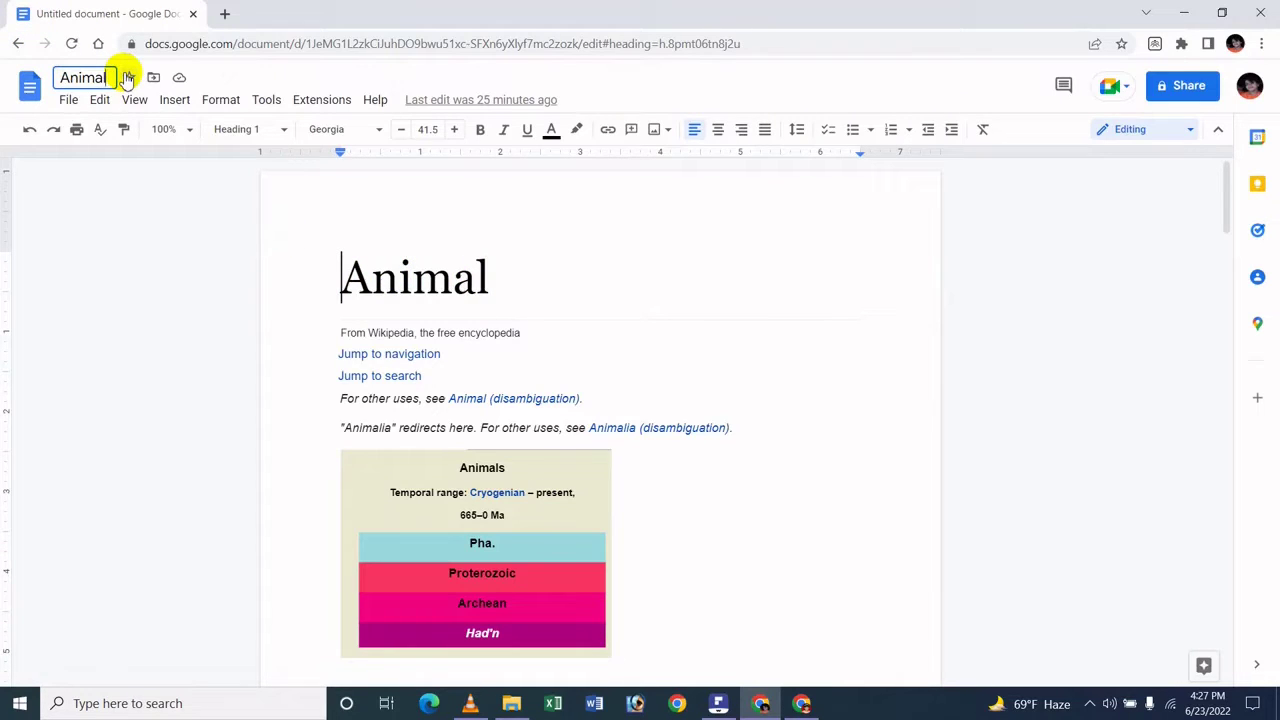
pyautogui.press('Return')
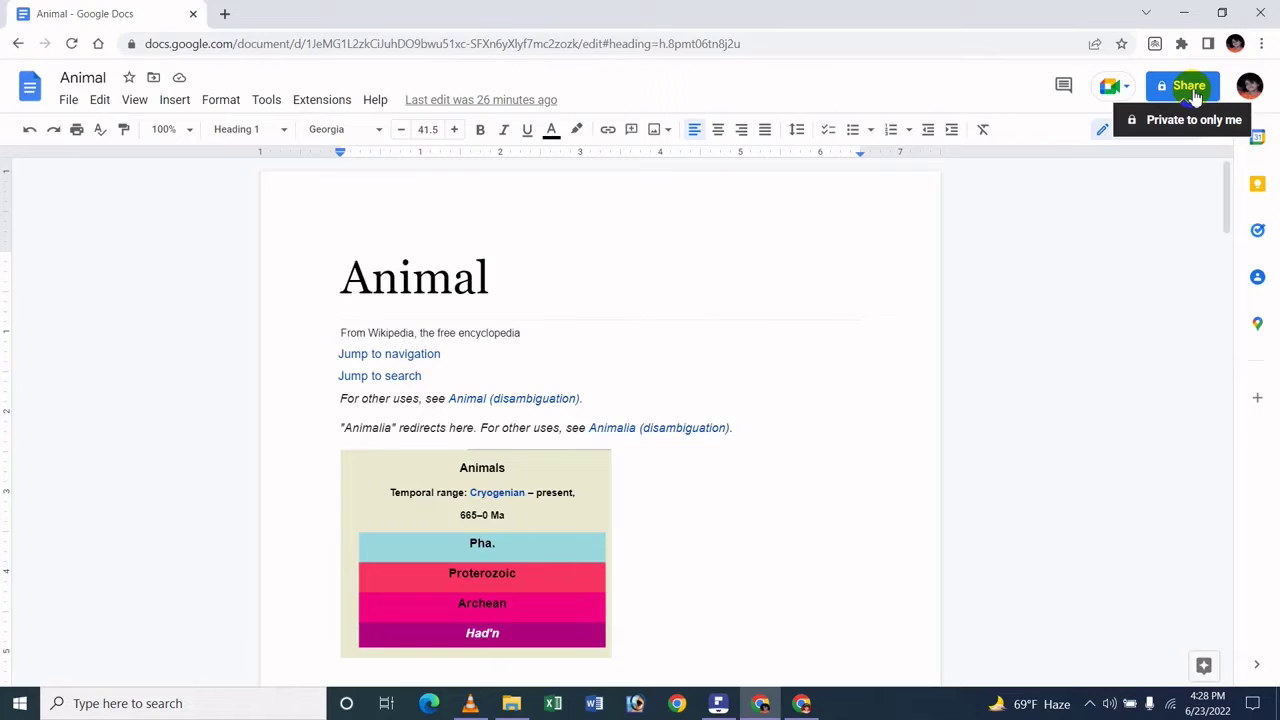
# - Open Share for Animal, check general access but leave it Restricted, and focus the Add people field
pyautogui.click(1191, 88)
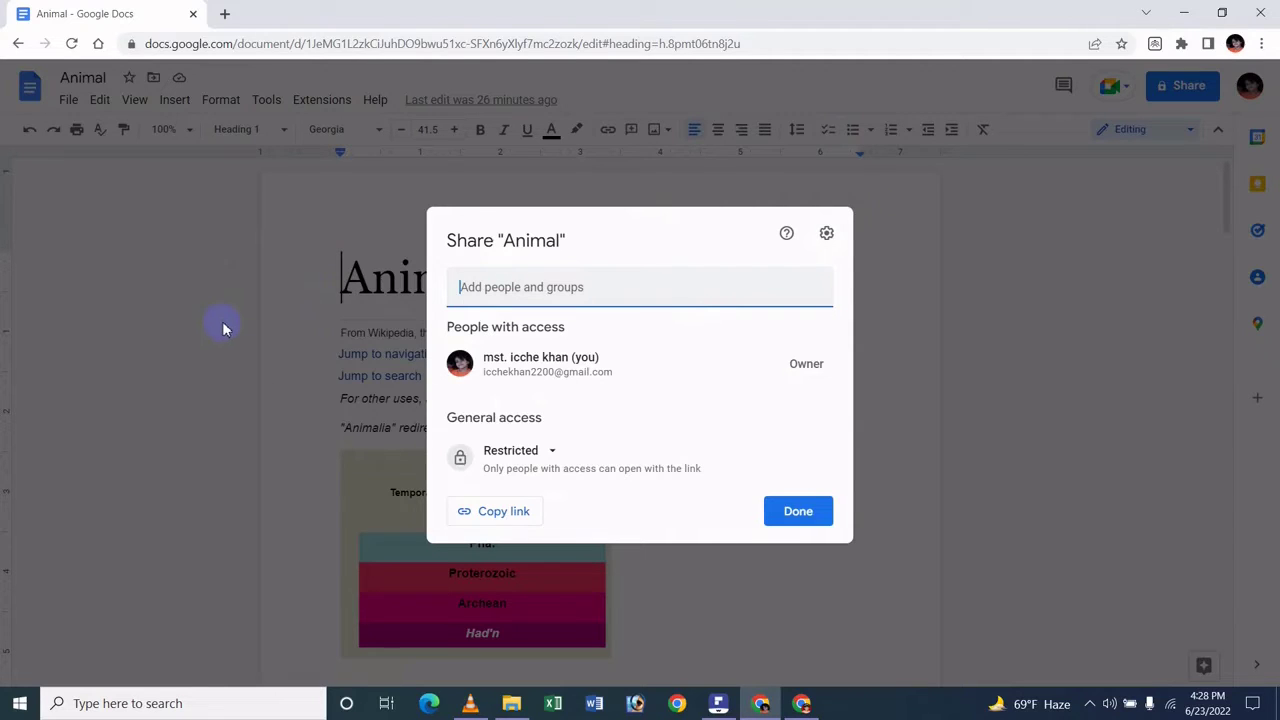
pyautogui.moveTo(651, 363)
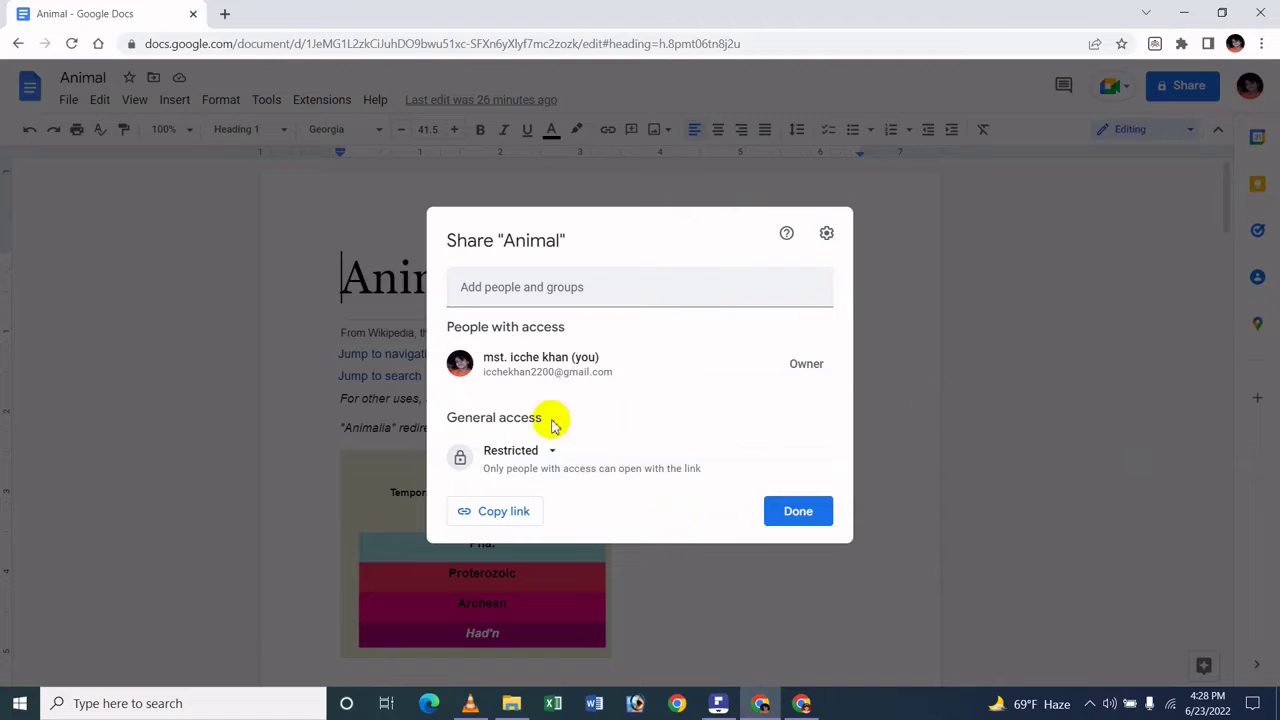
pyautogui.click(530, 451)
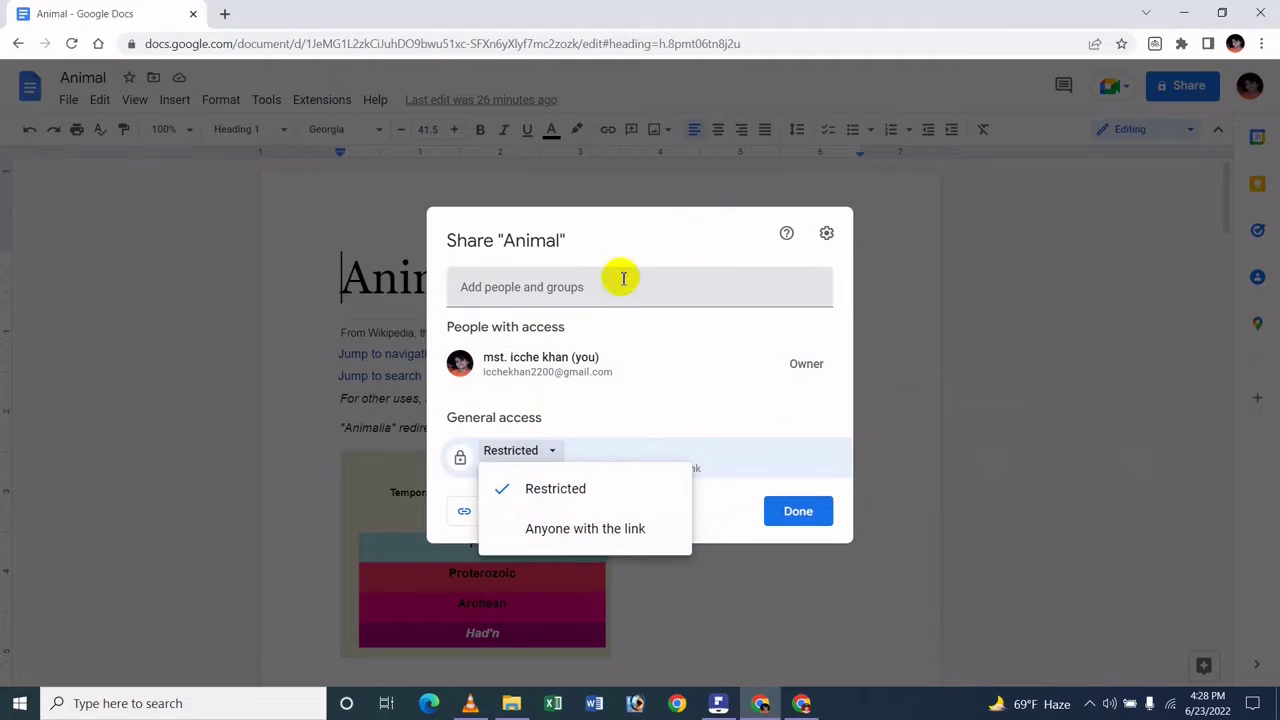
pyautogui.click(640, 245)
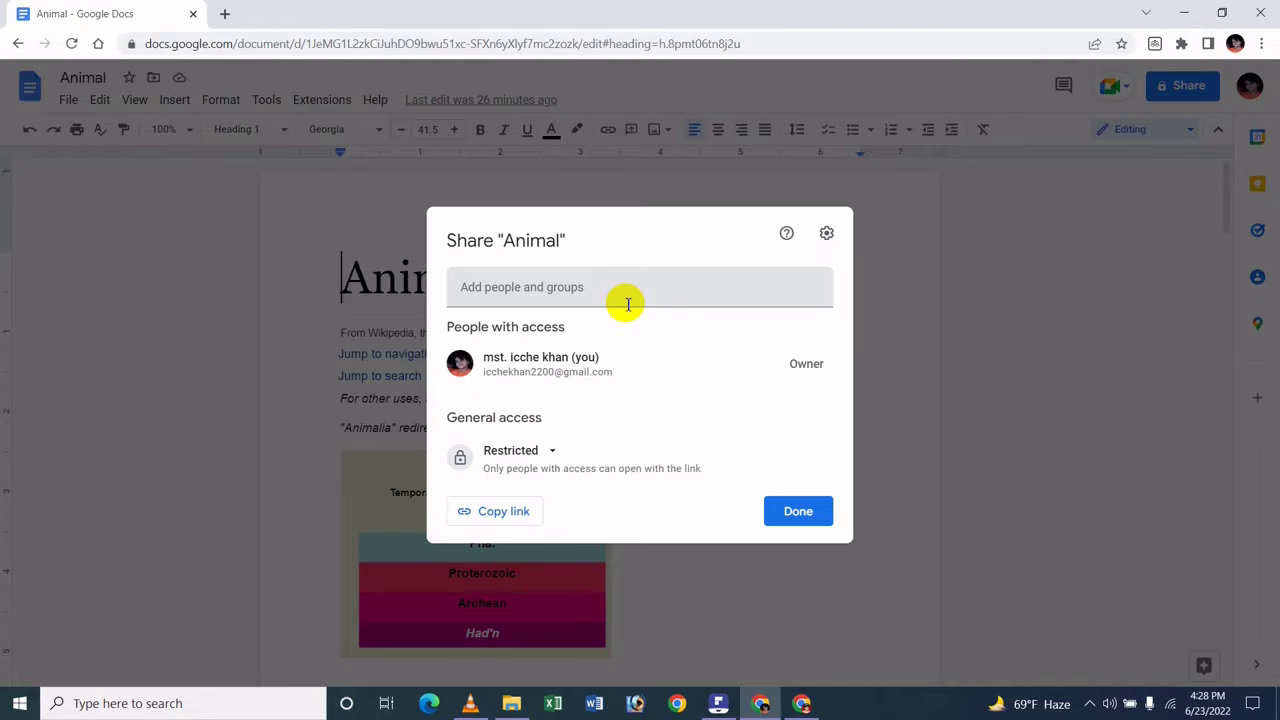
pyautogui.moveTo(592, 358)
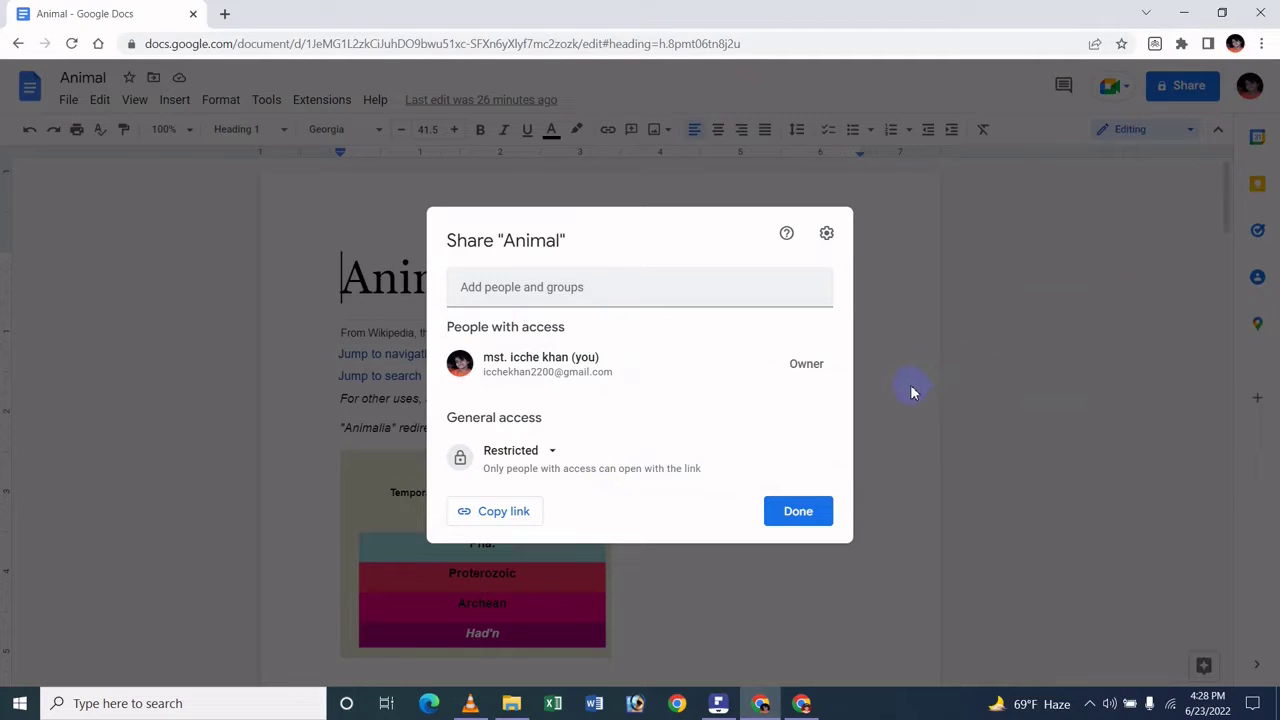
pyautogui.click(524, 452)
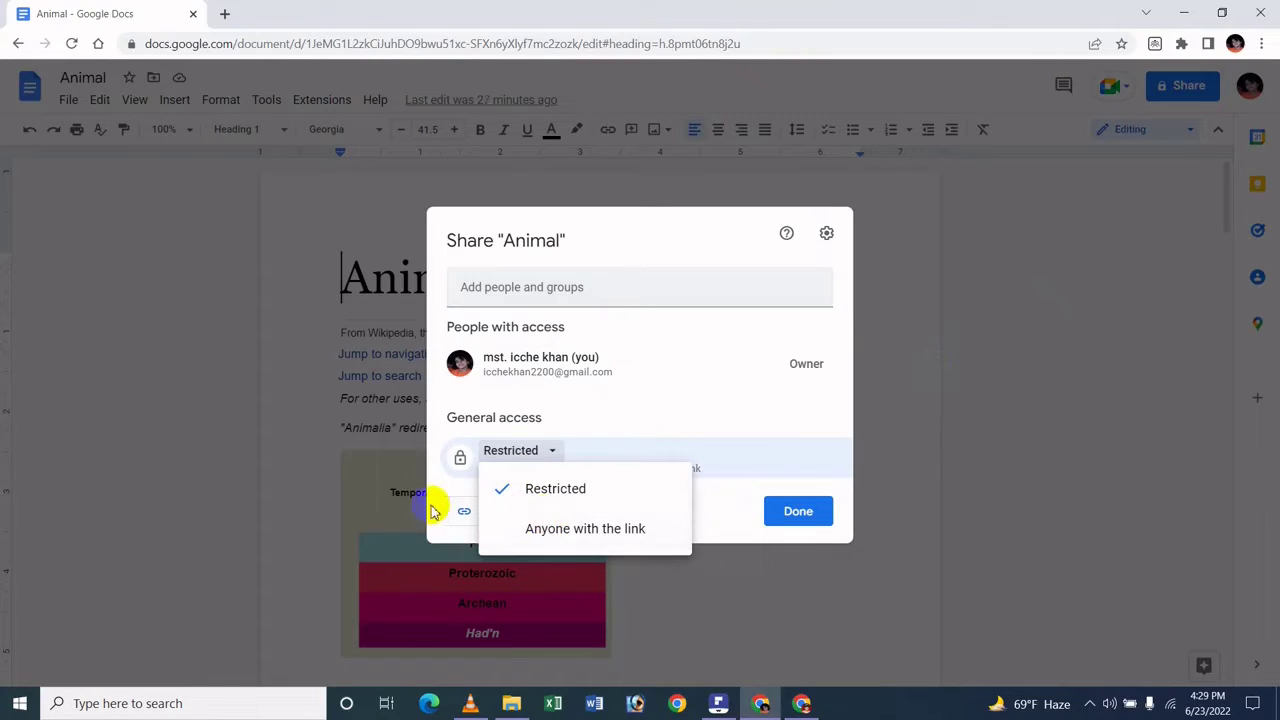
pyautogui.click(663, 488)
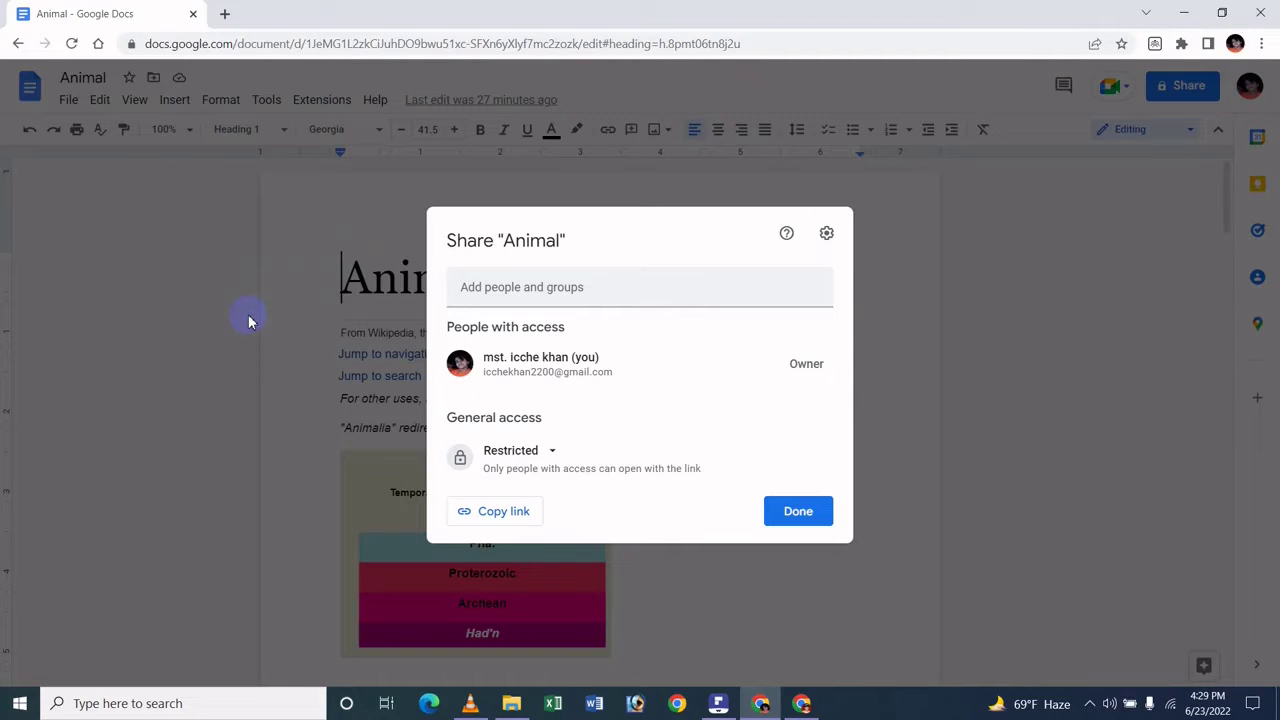
pyautogui.click(526, 290)
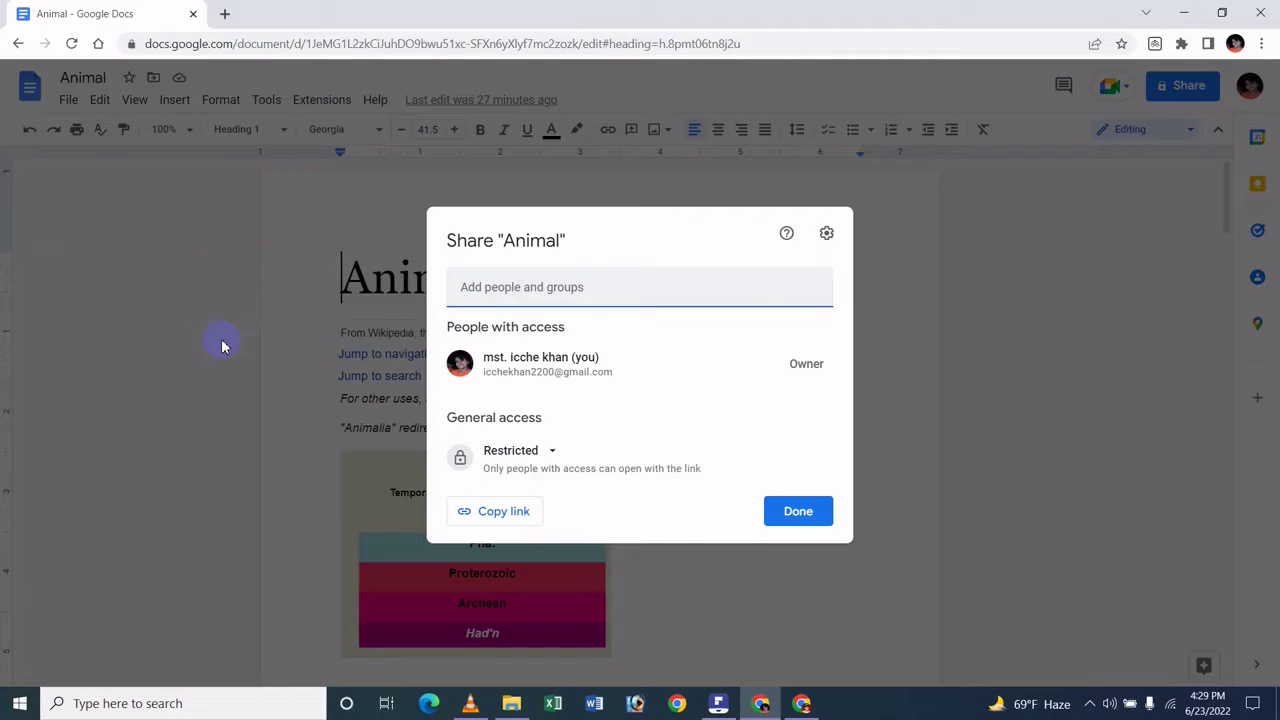
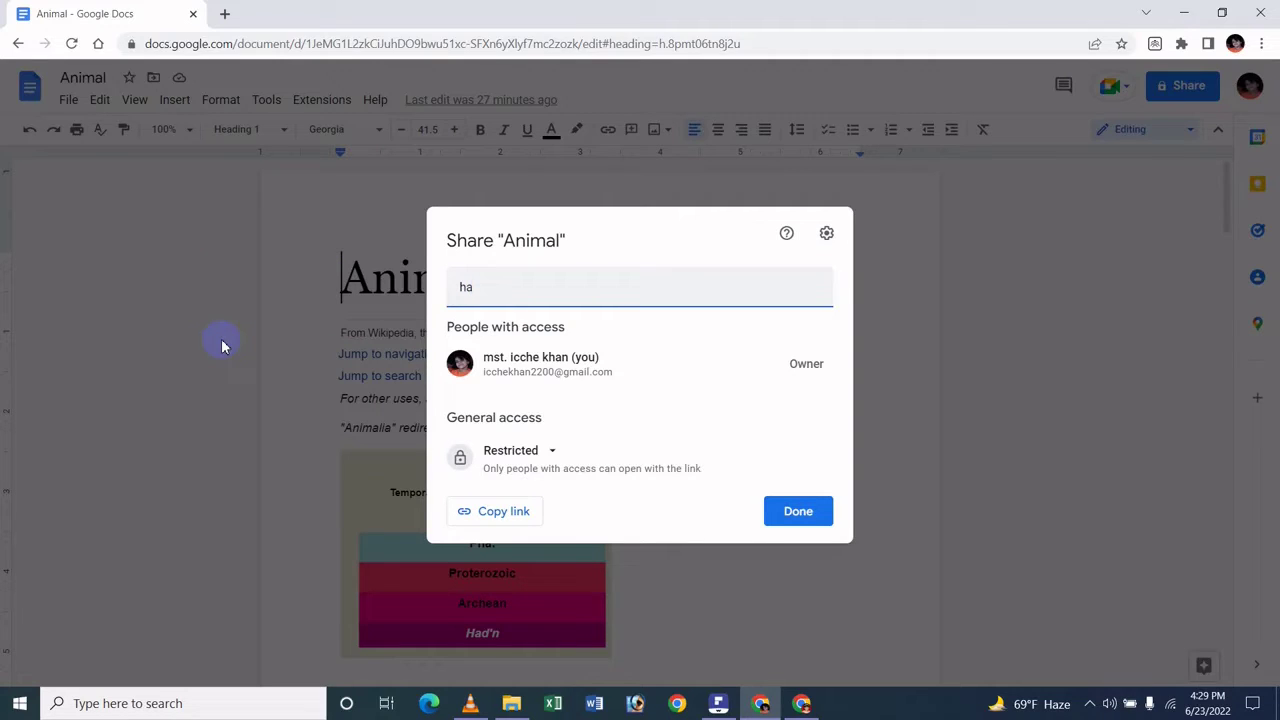
pyautogui.press('Return')
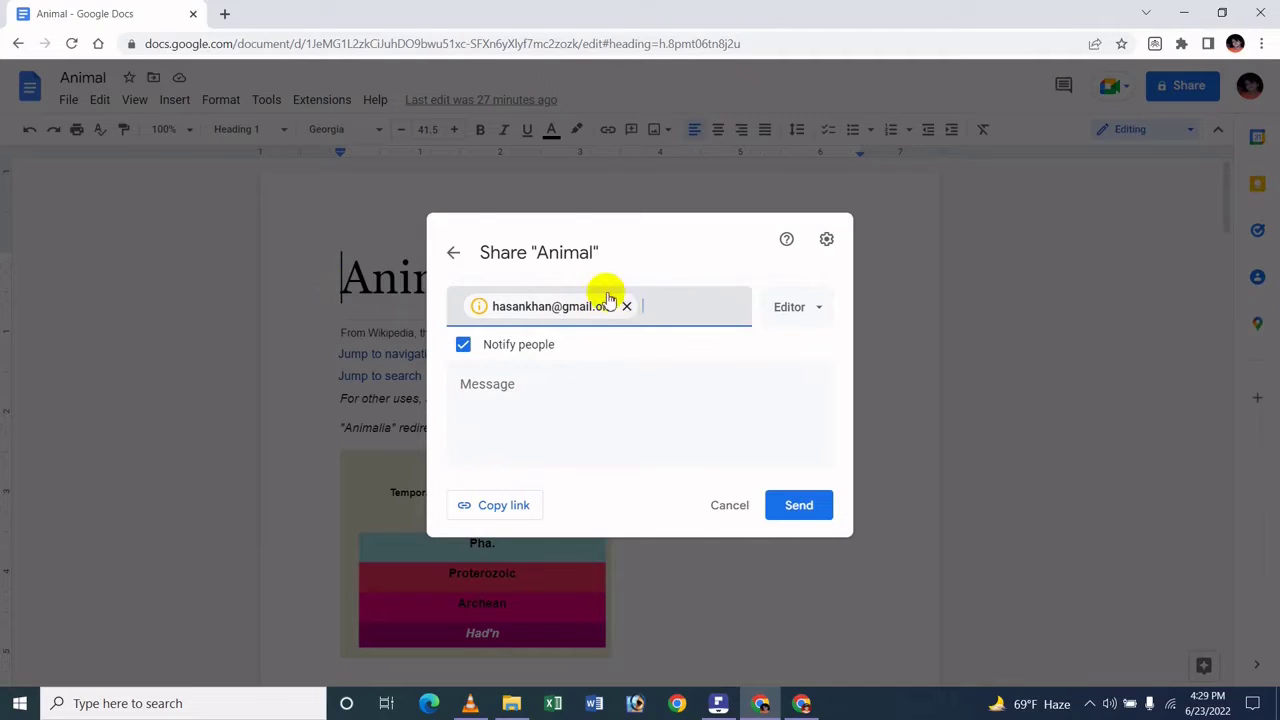
pyautogui.click(627, 308)
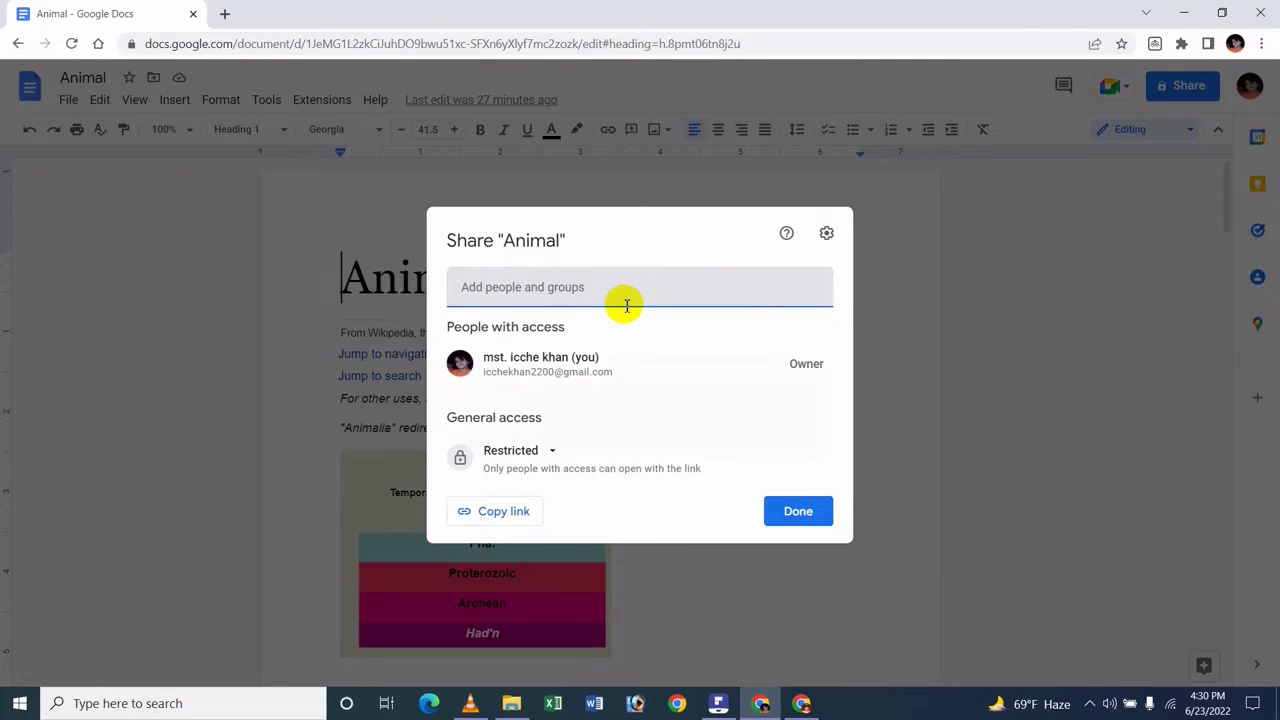
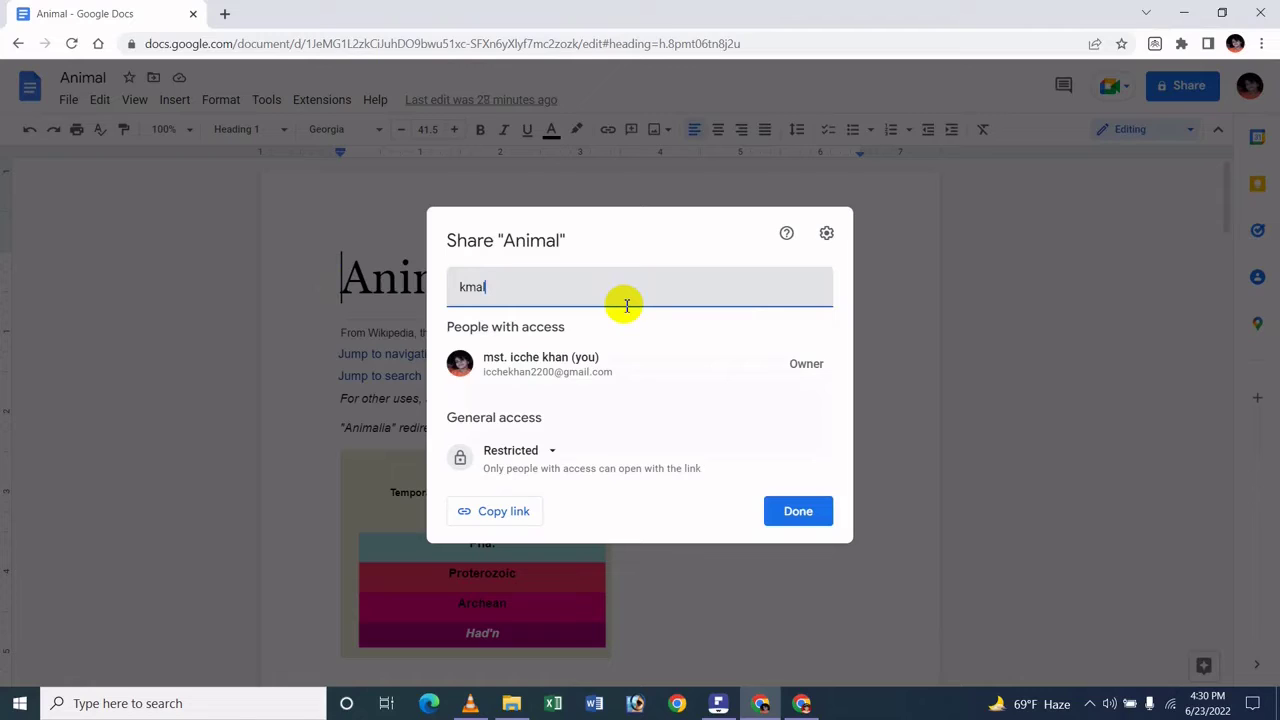
# - Add the first recipient's Gmail address as a share recipient, fixing a typo
pyautogui.press('Left')
pyautogui.press('Left')
pyautogui.press('Left')
pyautogui.press('End')
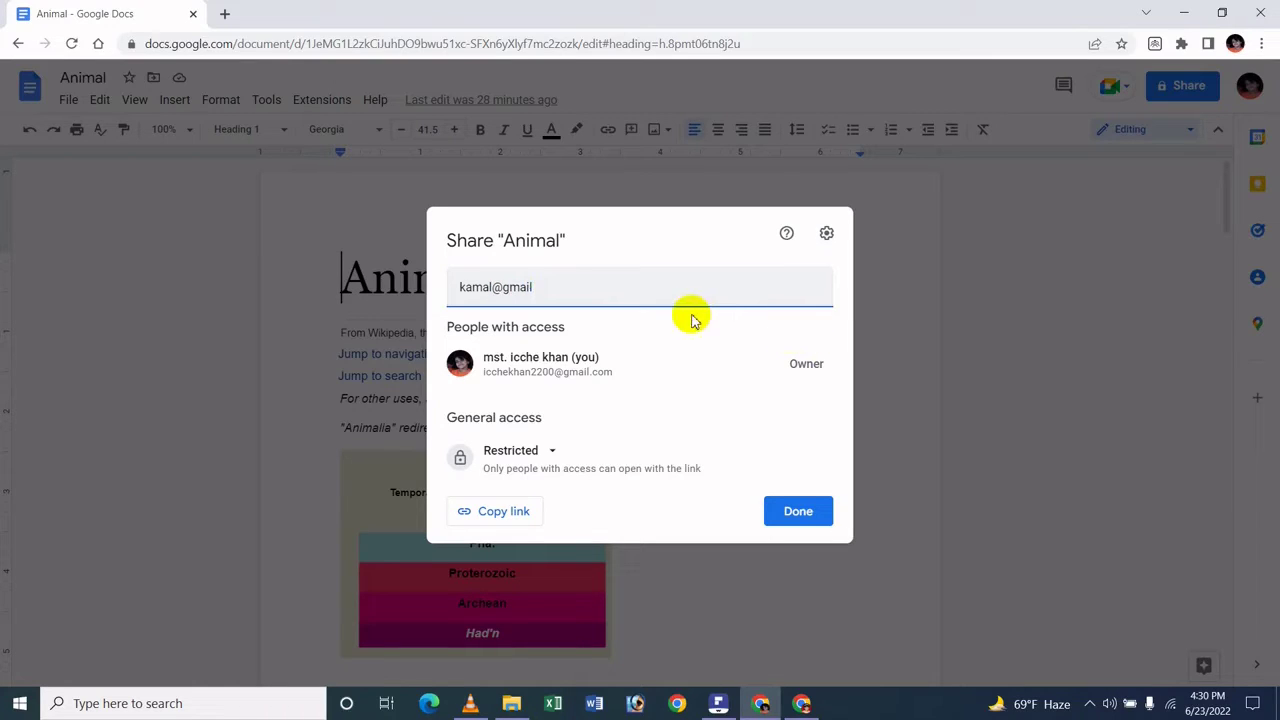
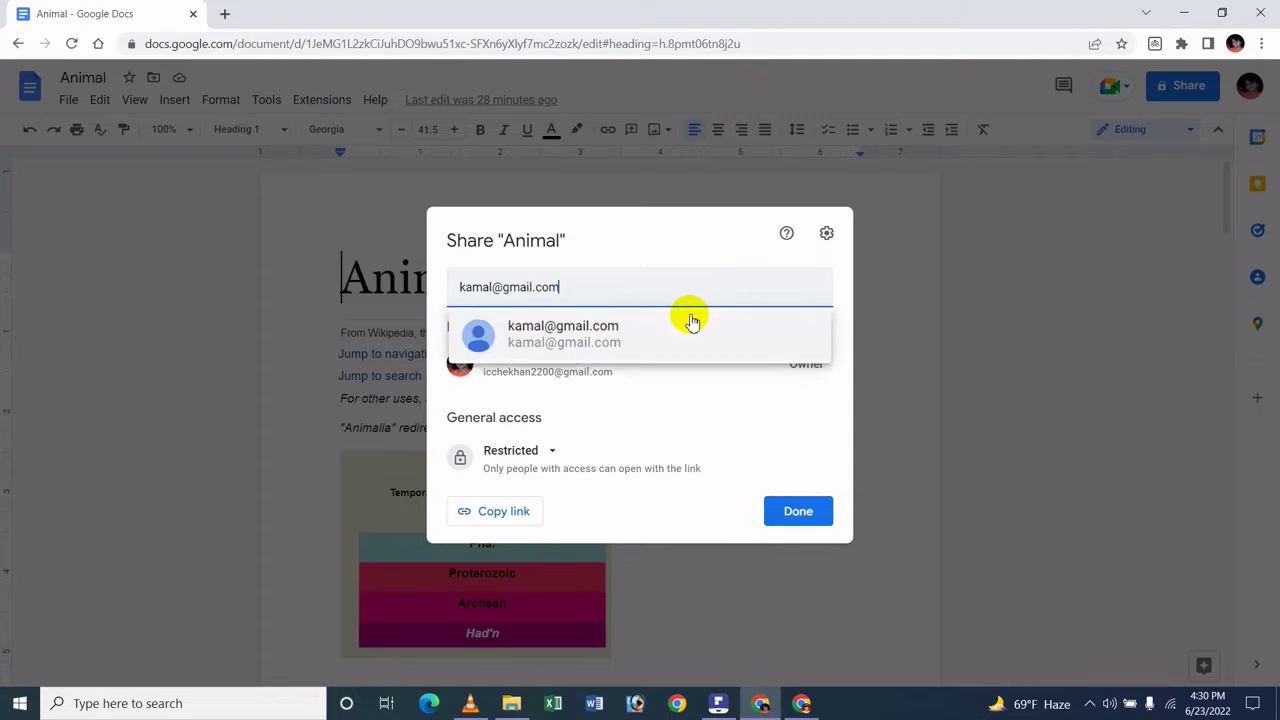
pyautogui.click(593, 328)
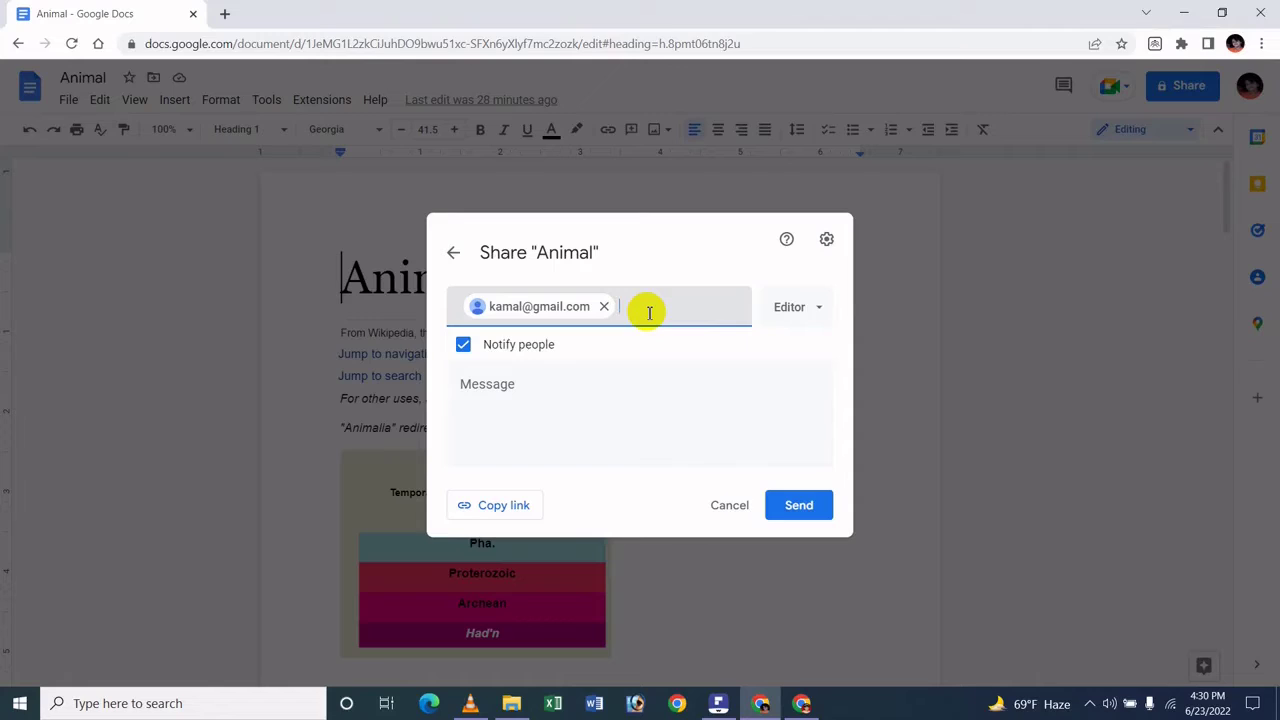
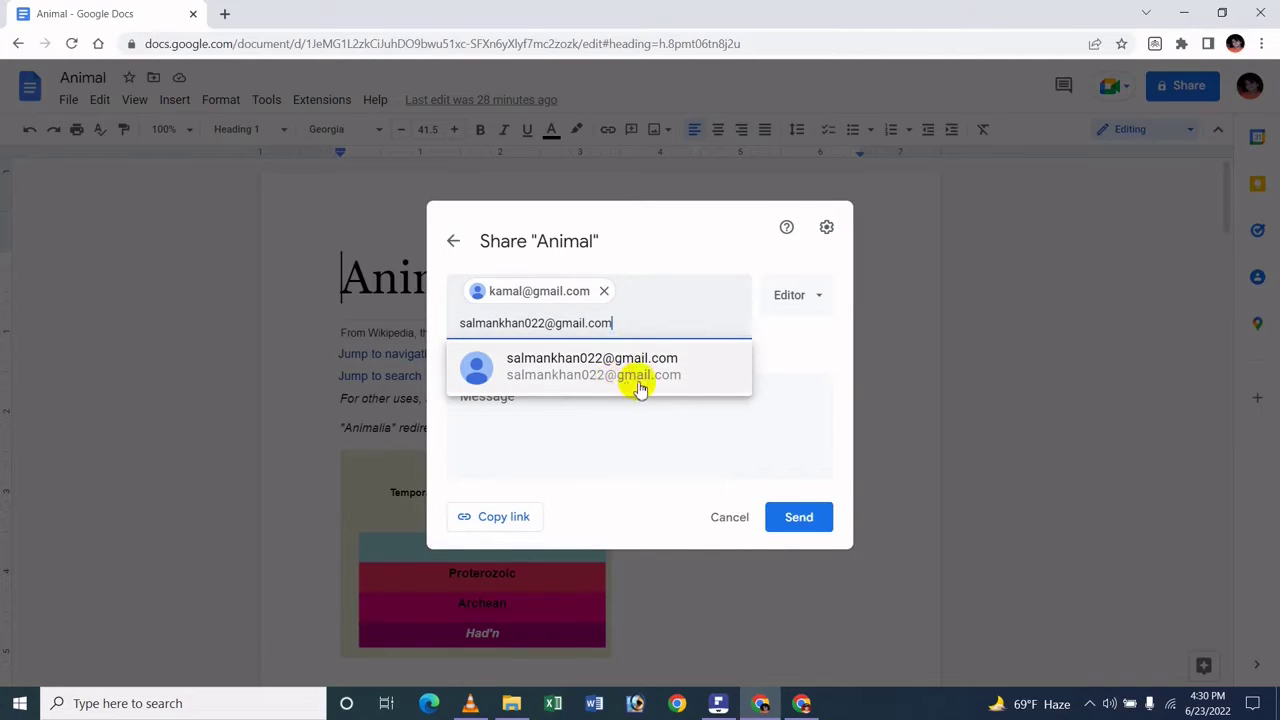
# - Add the second recipient's Gmail address as a recipient, correcting a stray @
pyautogui.click(630, 388)
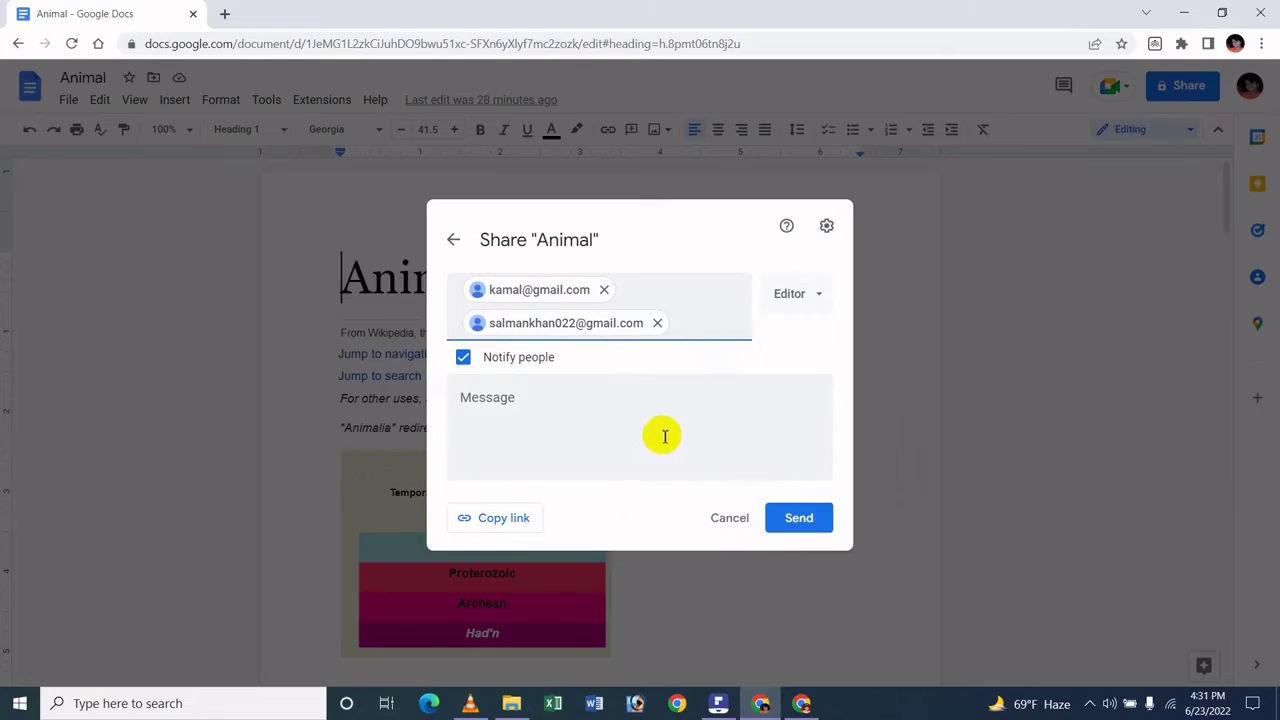
# - Write the placeholder message 'fhgjhgj ghfgjhfgjh gf ff hgh' to the recipients
pyautogui.click(543, 436)
pyautogui.write('fh')
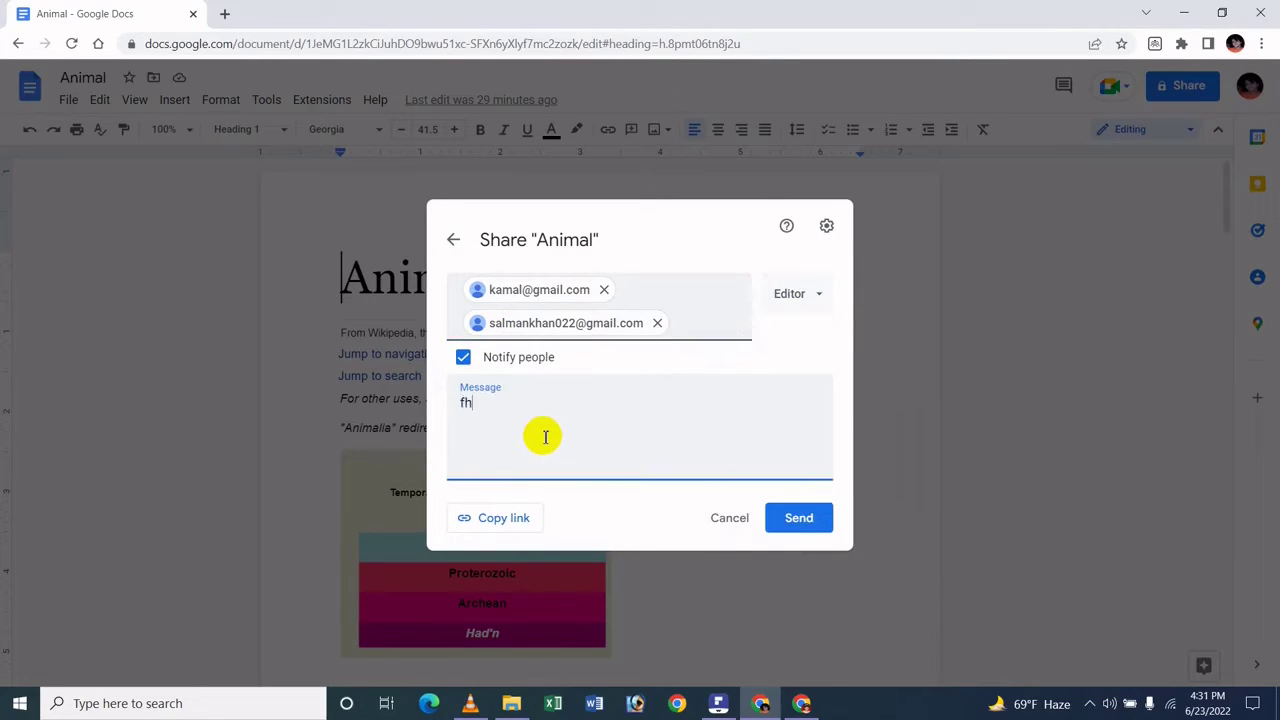
pyautogui.write('gjhgj ghfgjhfgjh gf ff hfgh fgh f')
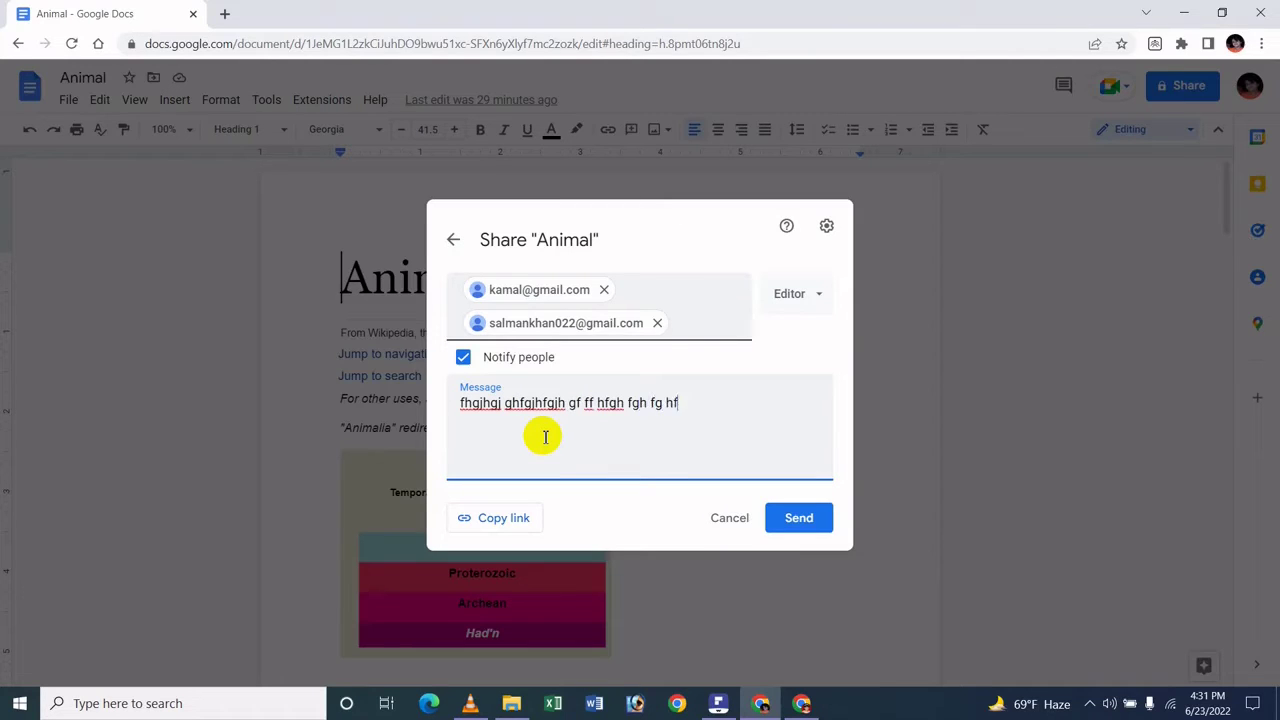
pyautogui.write('gh')
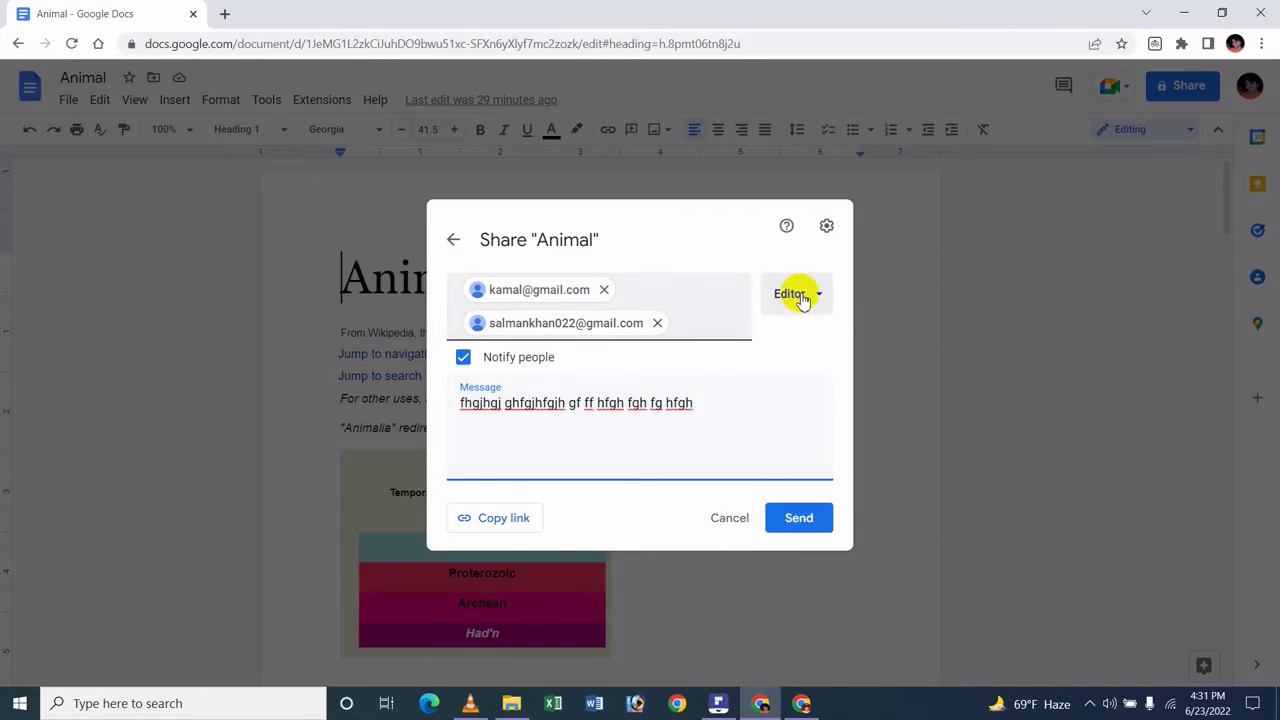
# - Change the recipients' role from Editor to Viewer and open the sharing settings
pyautogui.click(800, 298)
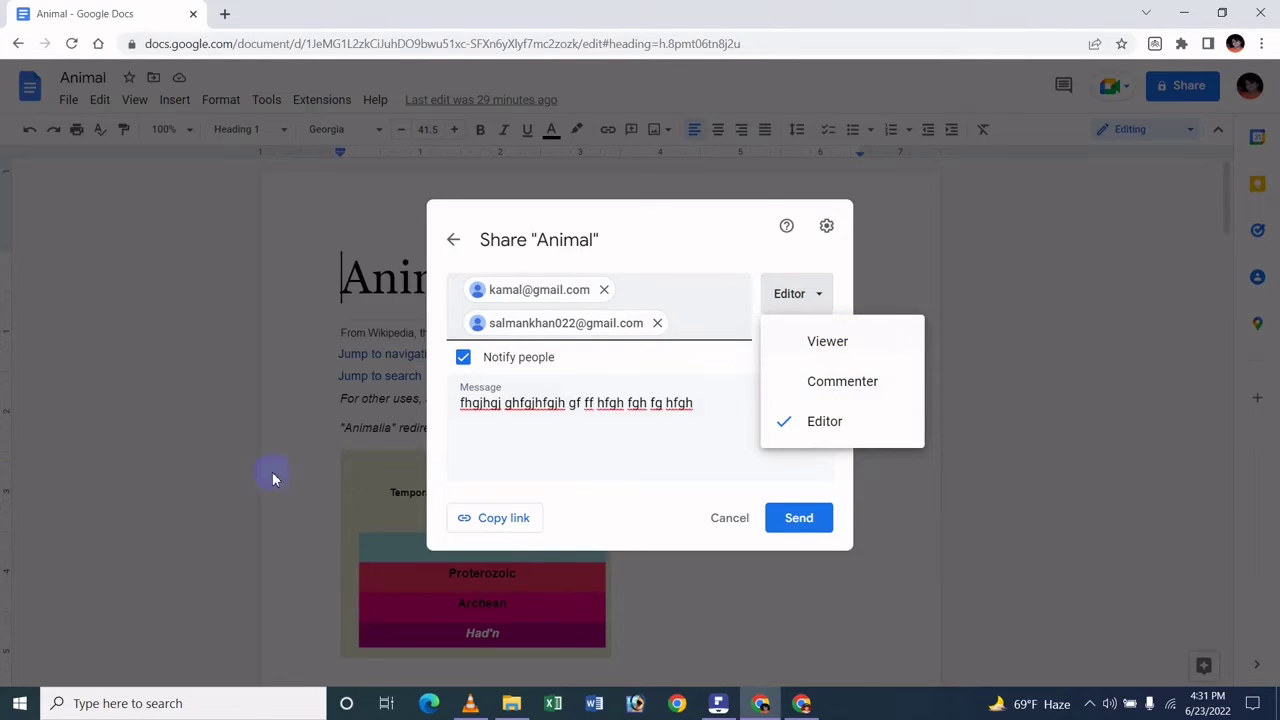
pyautogui.click(815, 343)
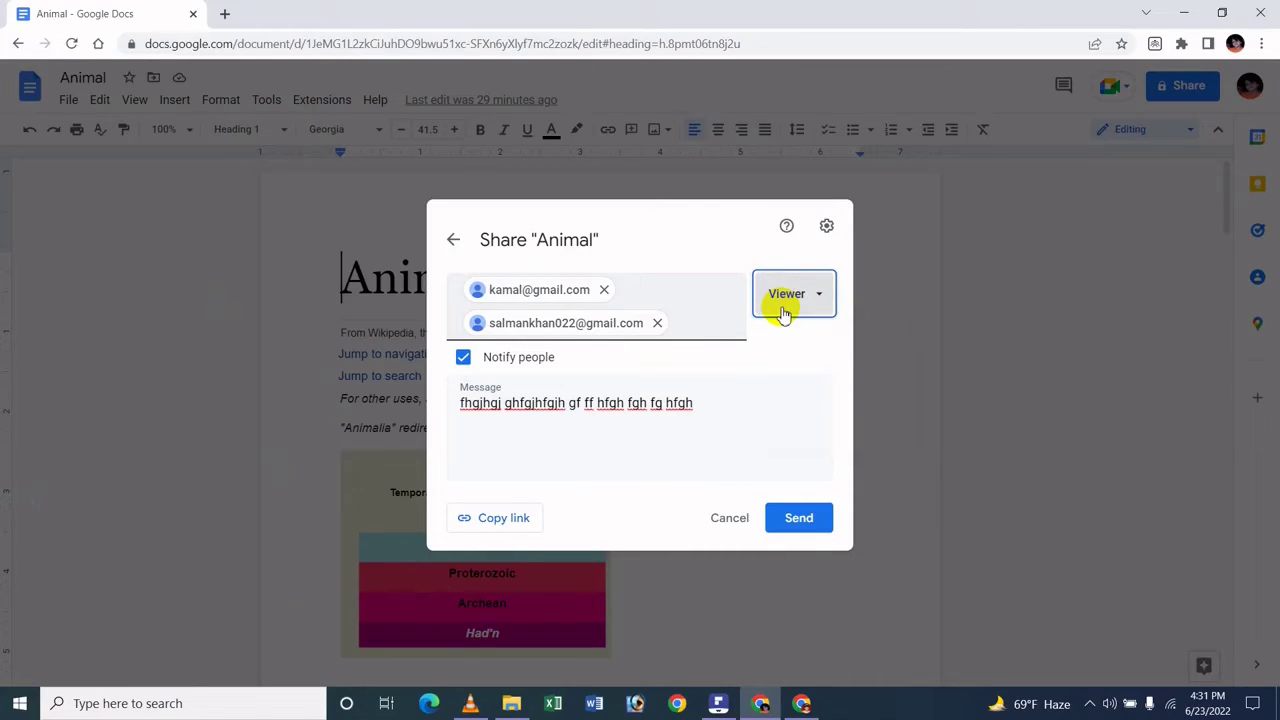
pyautogui.click(783, 313)
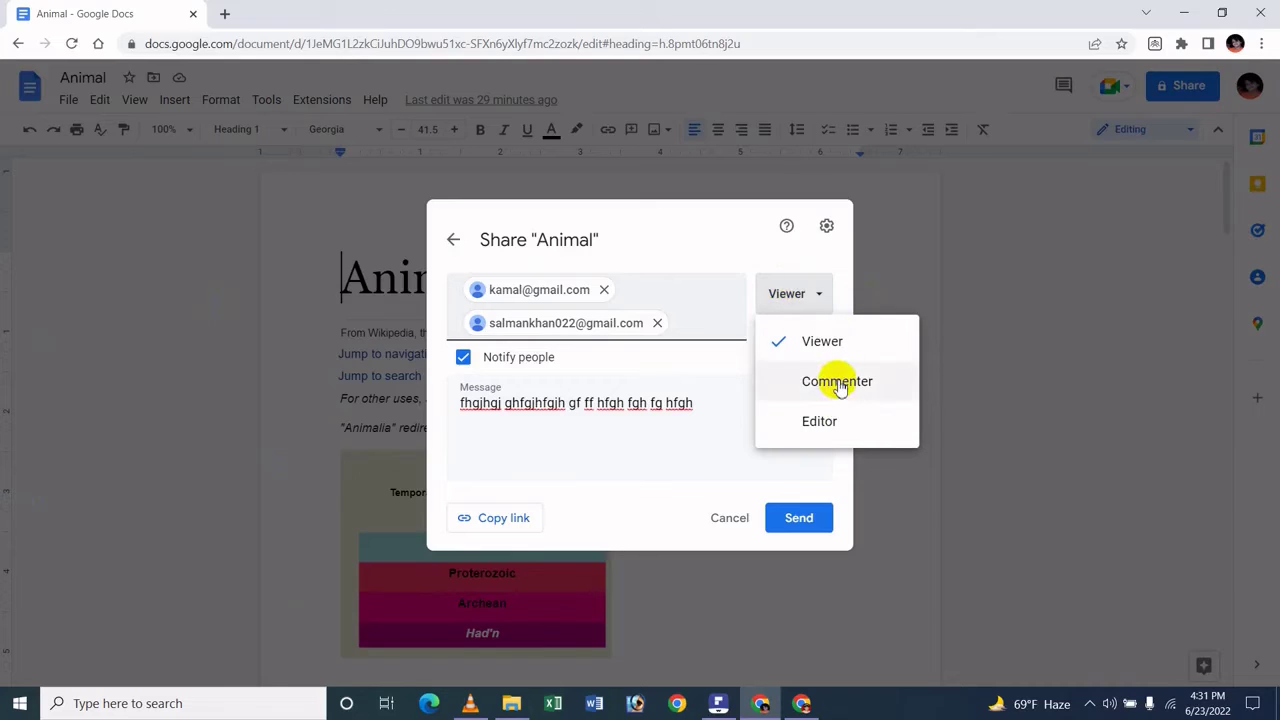
pyautogui.click(690, 237)
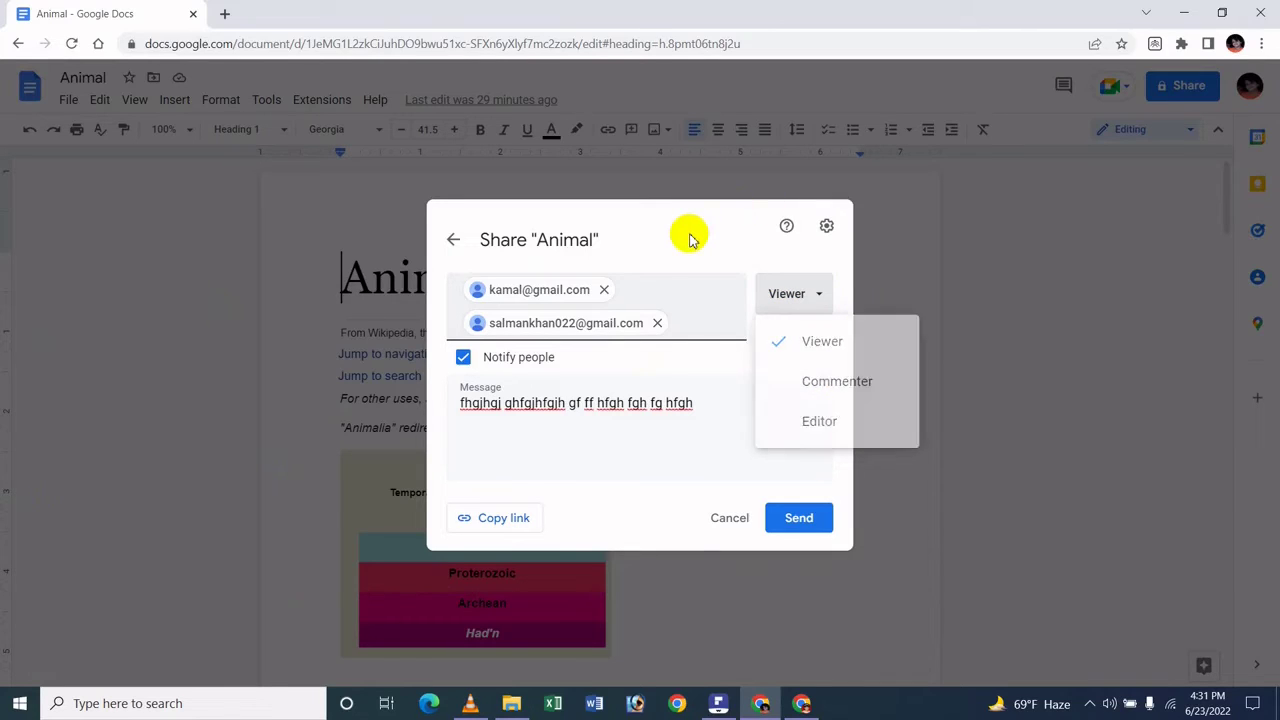
pyautogui.click(824, 226)
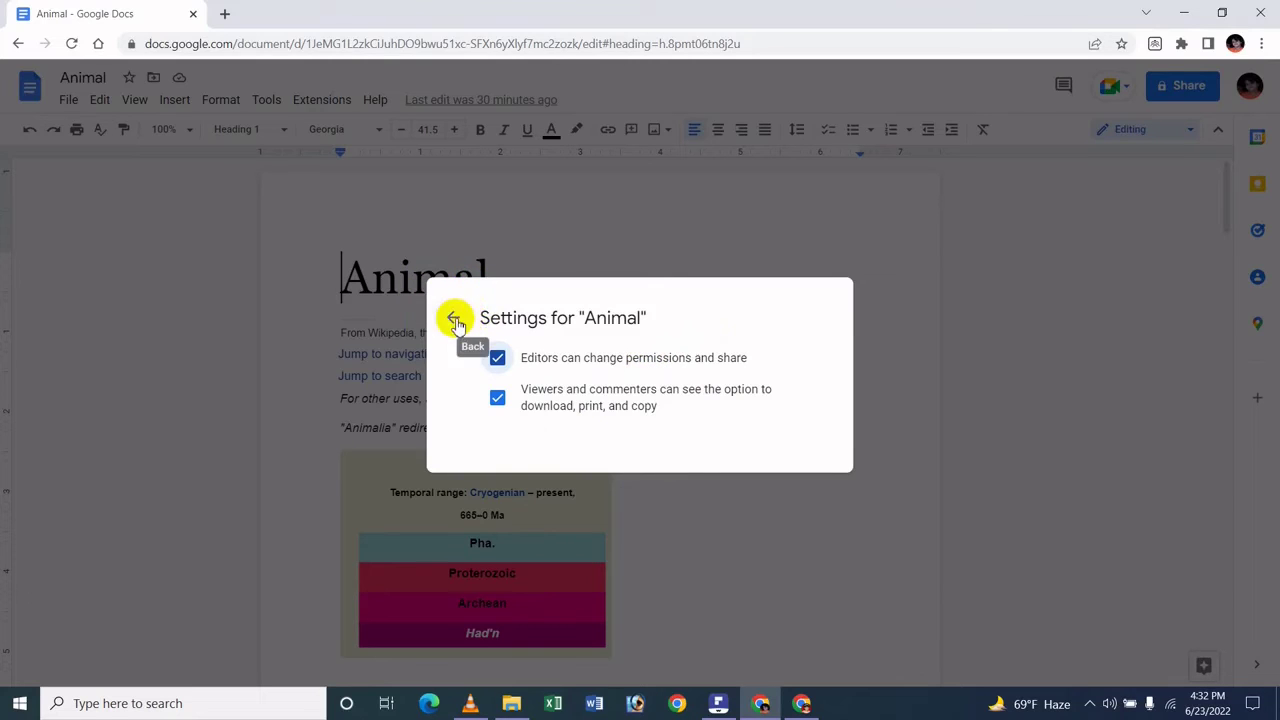
# - Back out of Settings and the invite view to the main Share dialog
pyautogui.click(456, 319)
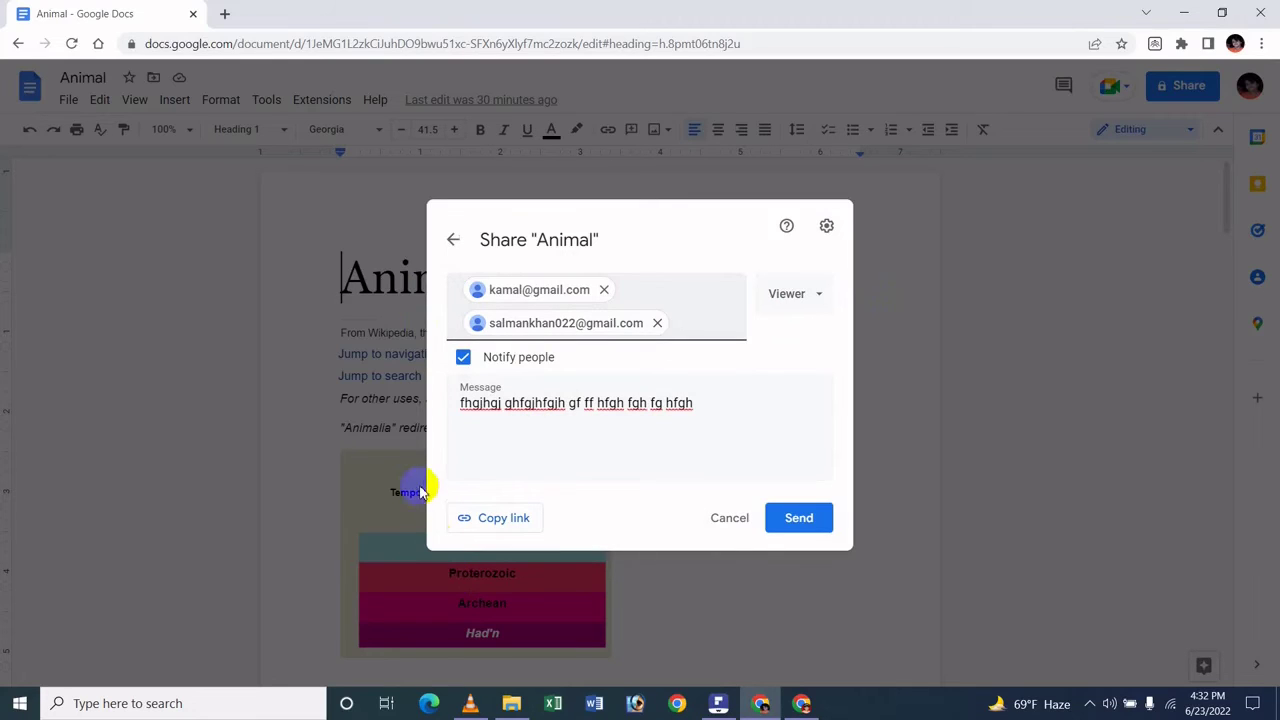
pyautogui.click(452, 240)
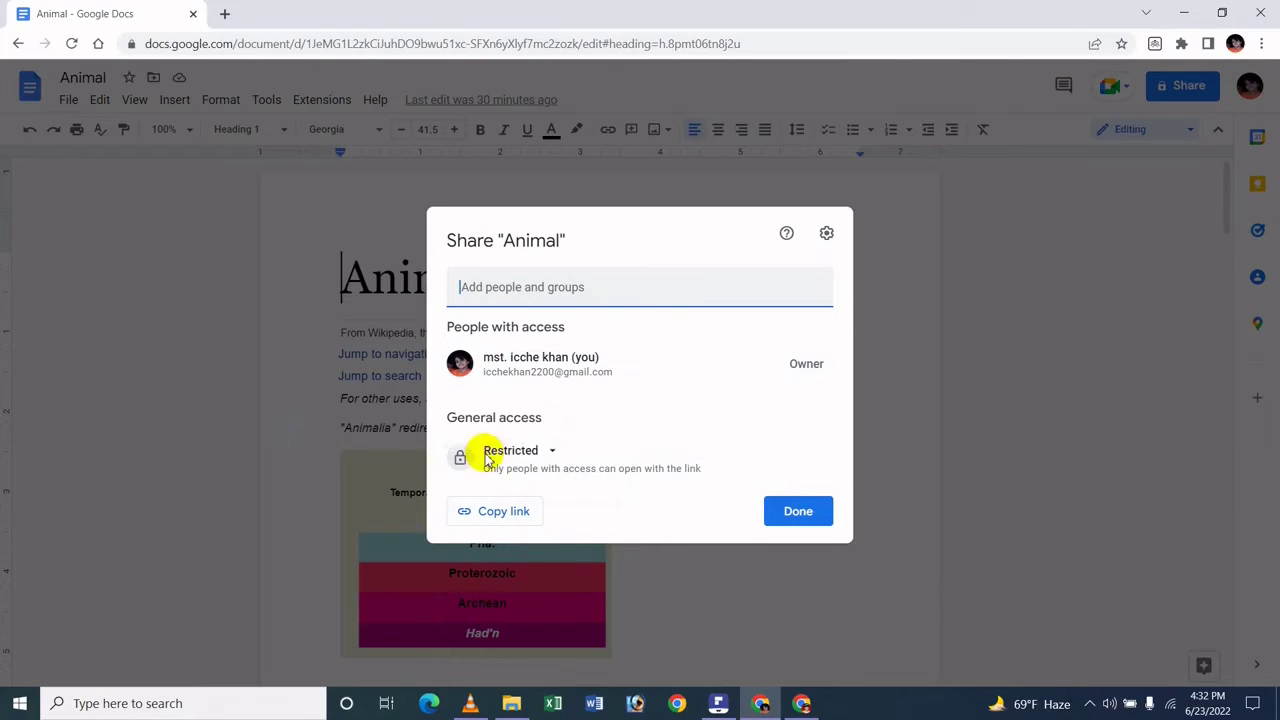
# - Set general access to Anyone with the link as Editor and copy the link
pyautogui.click(510, 452)
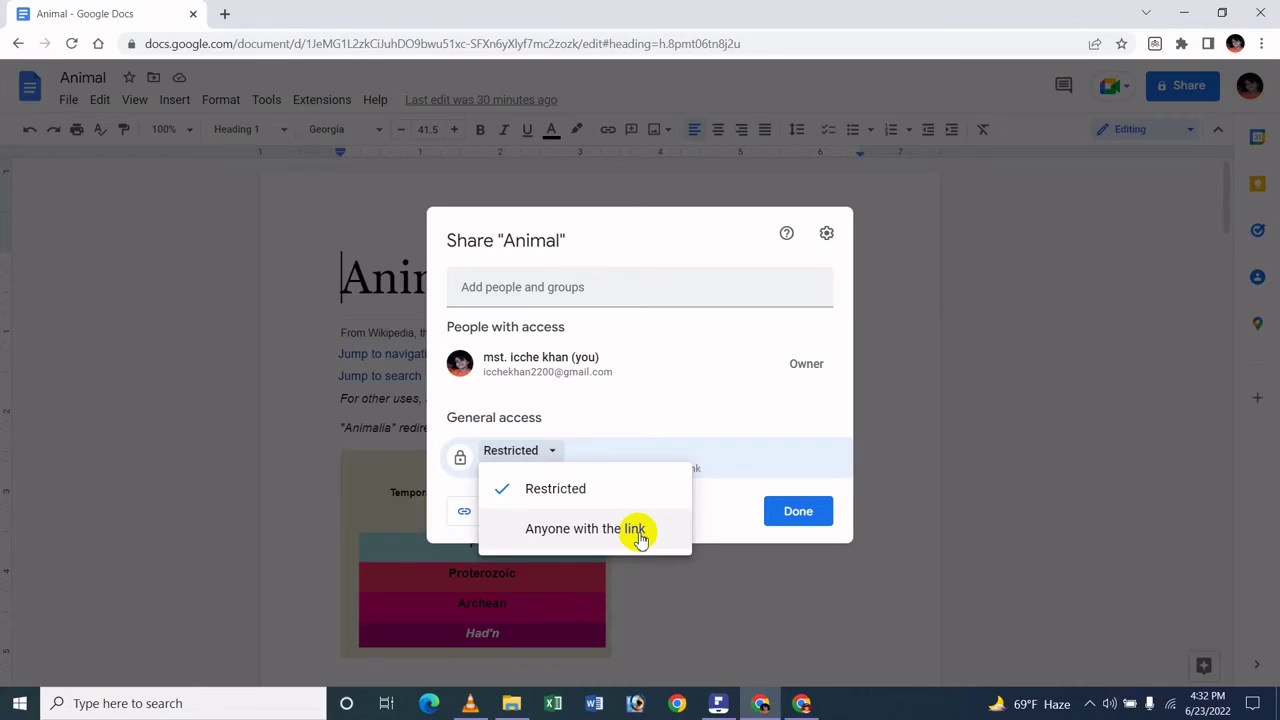
pyautogui.click(639, 532)
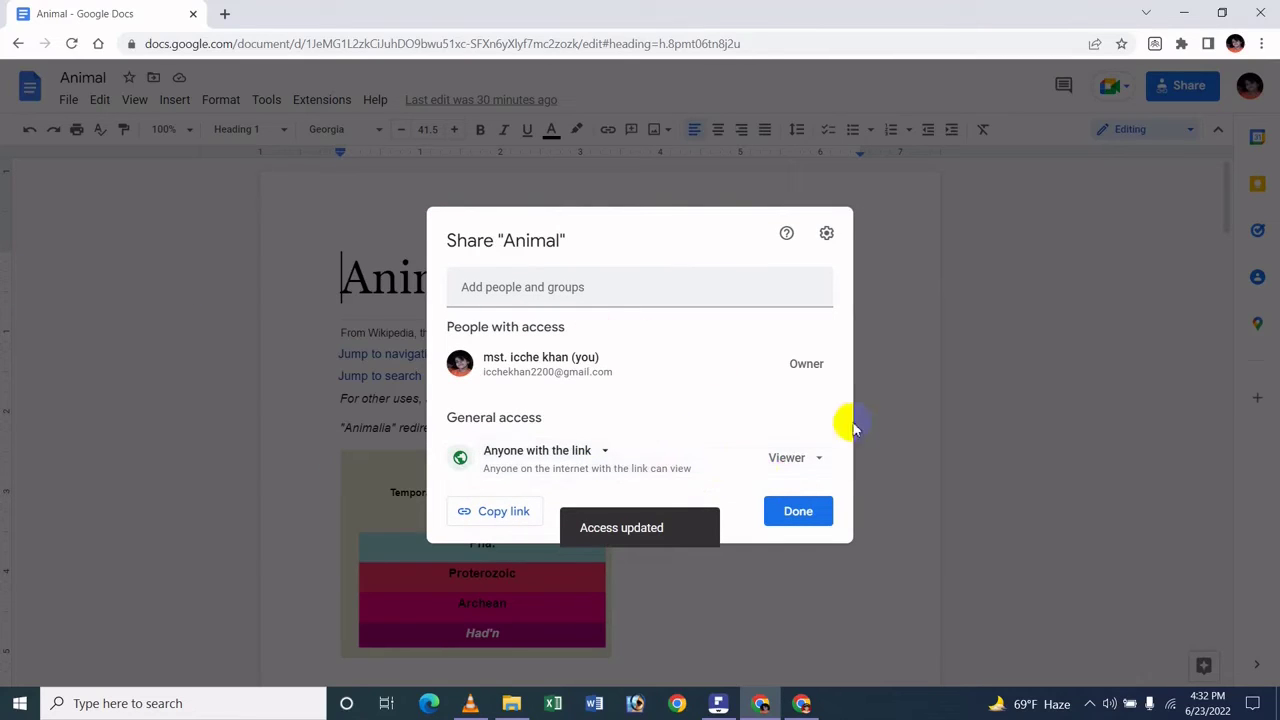
pyautogui.click(820, 459)
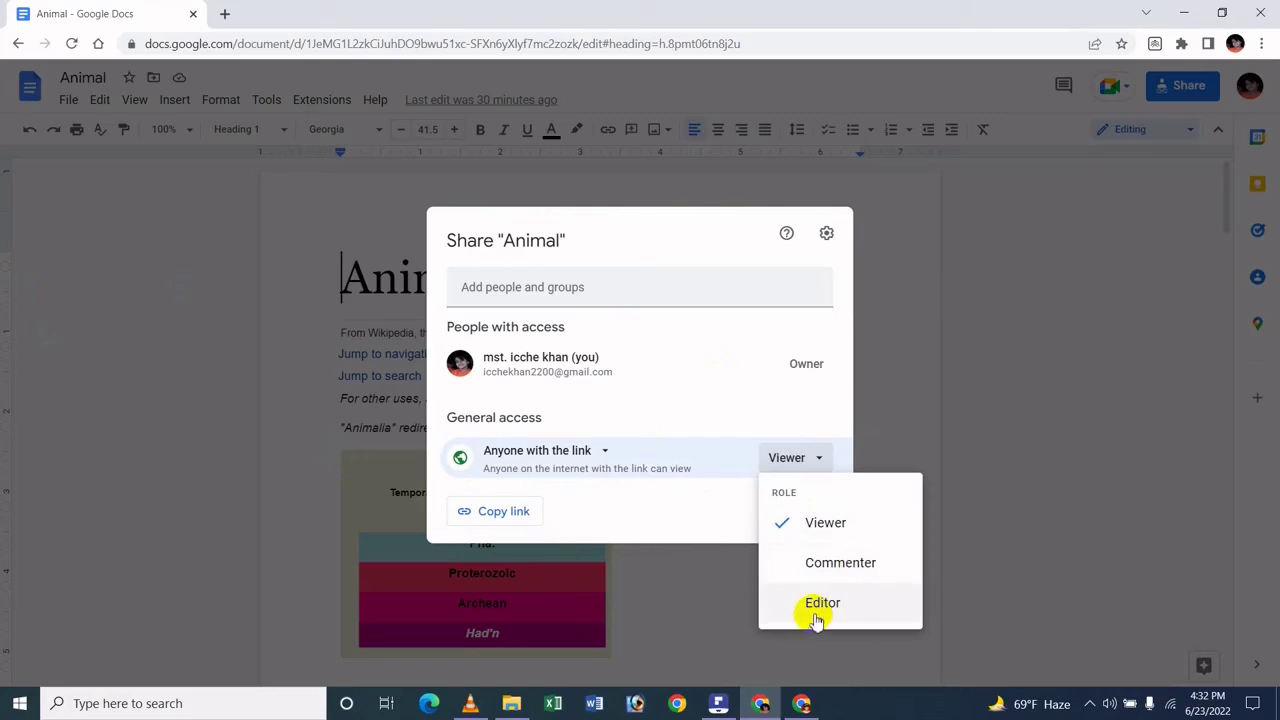
pyautogui.click(651, 229)
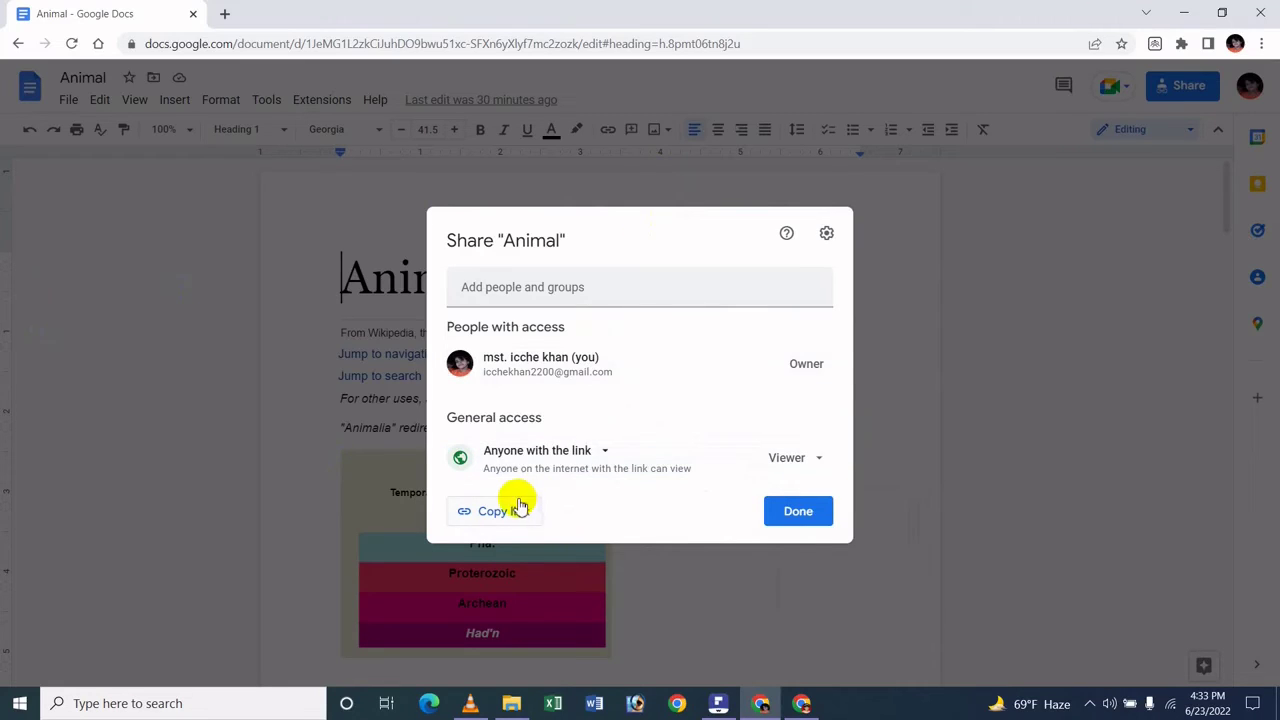
pyautogui.click(810, 458)
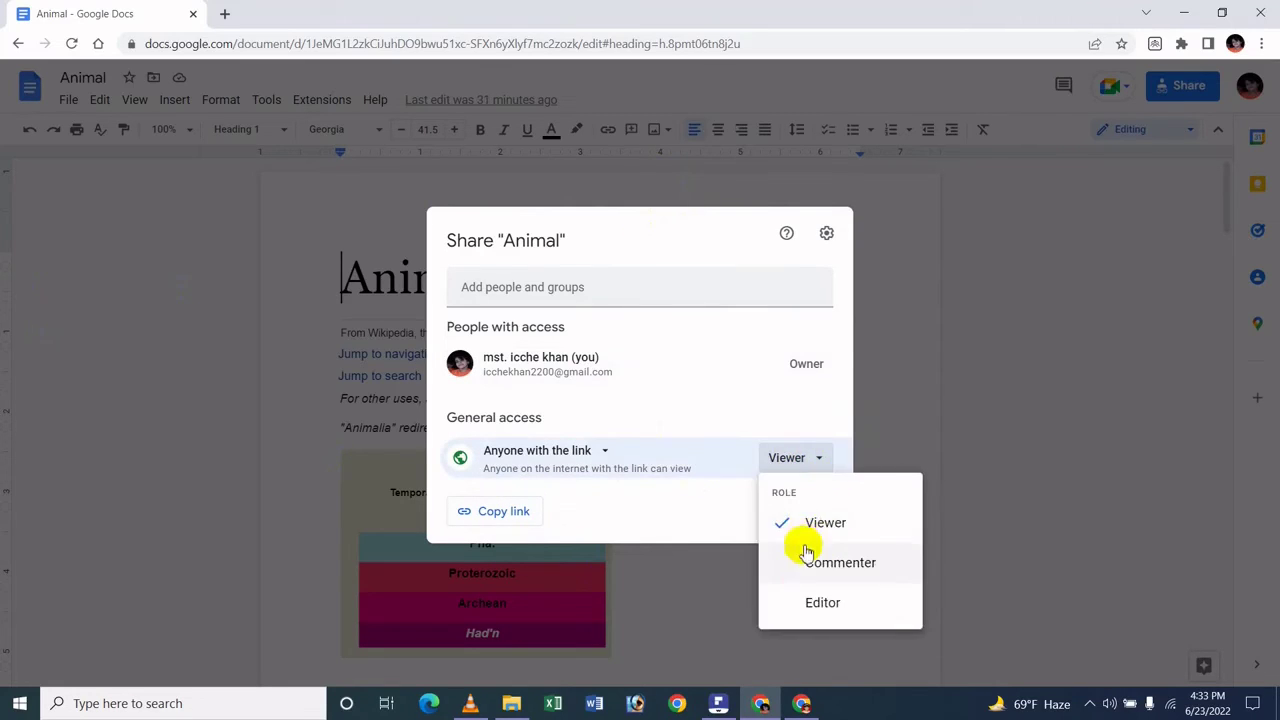
pyautogui.click(812, 600)
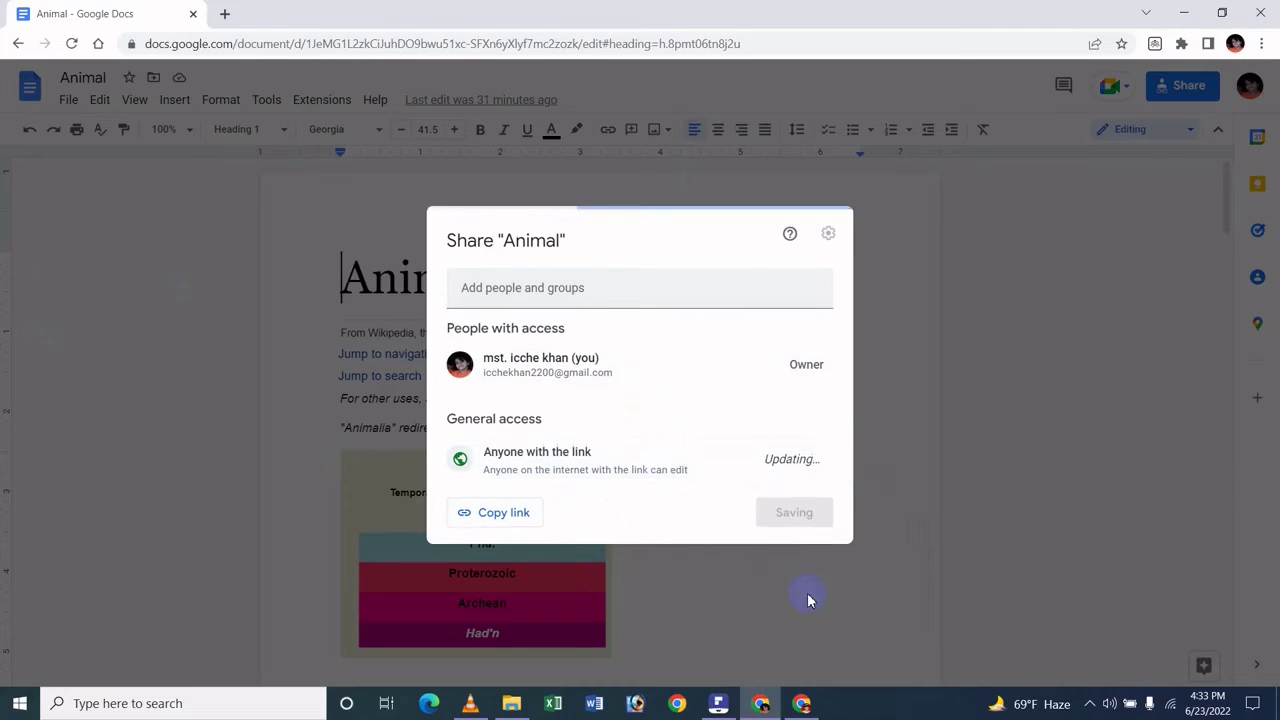
pyautogui.click(505, 508)
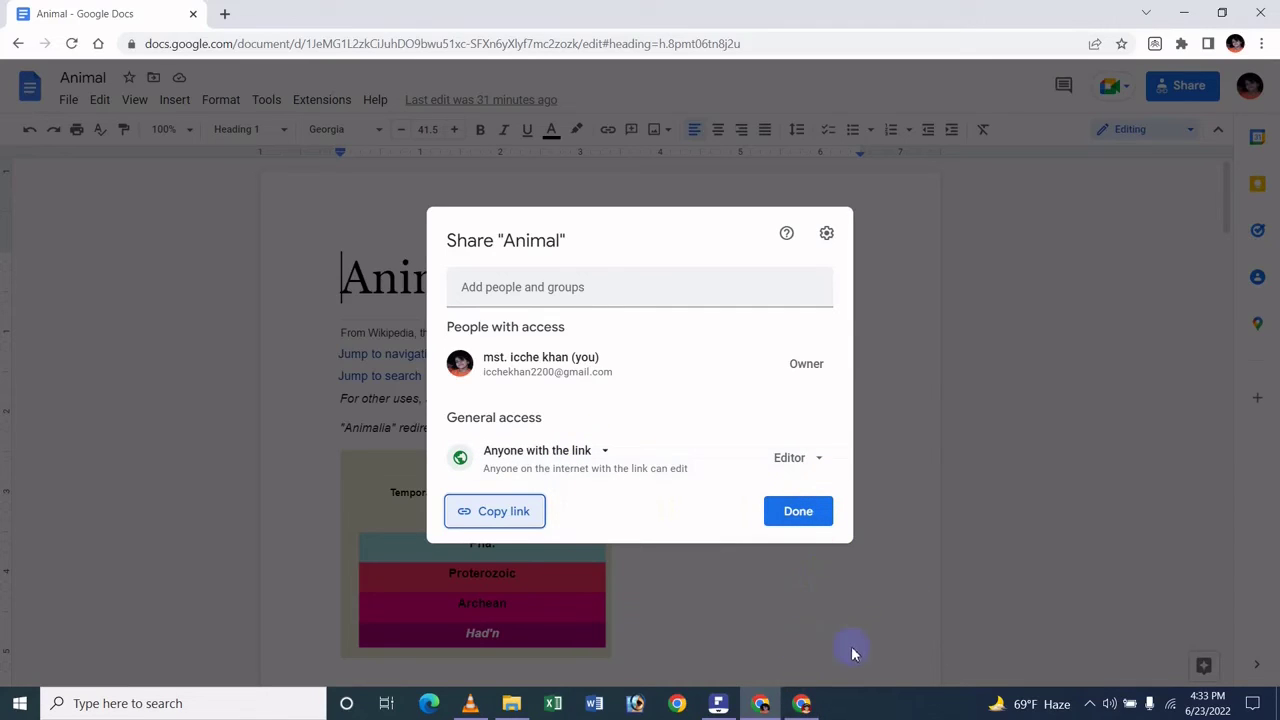
# - Paste the copied Animal Docs link into a new Facebook post
pyautogui.moveTo(790, 705)
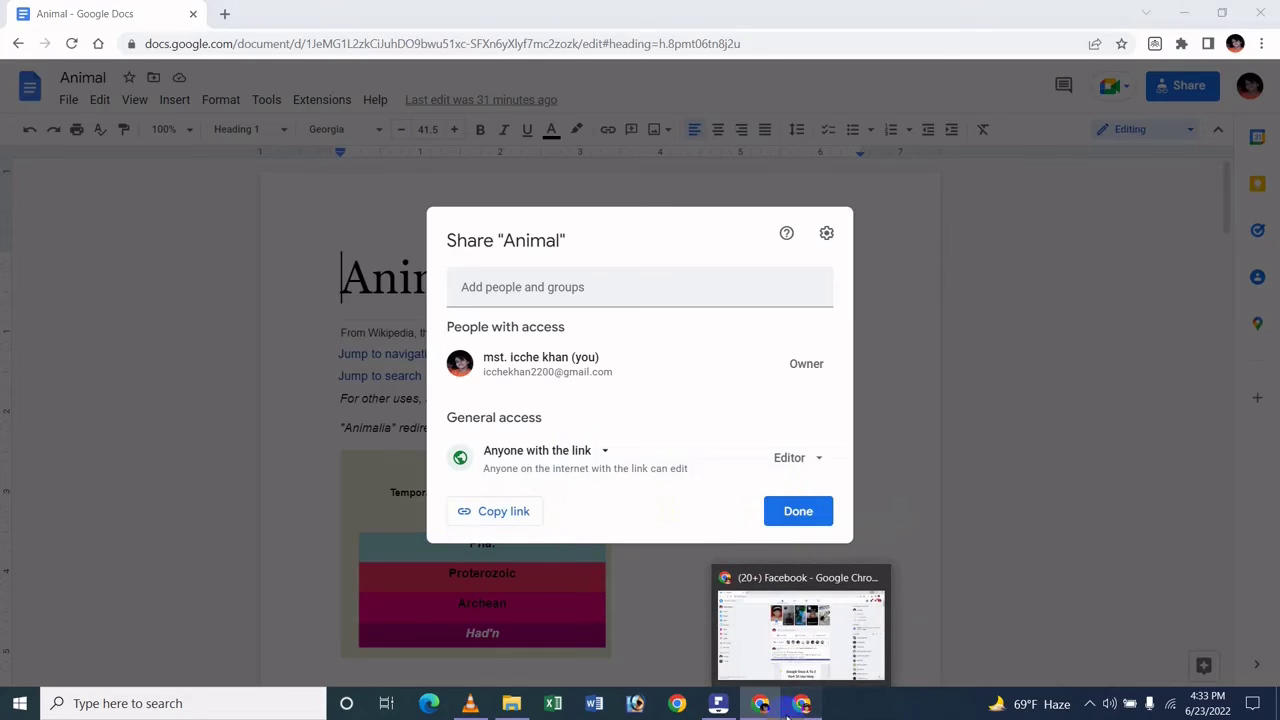
pyautogui.click(785, 625)
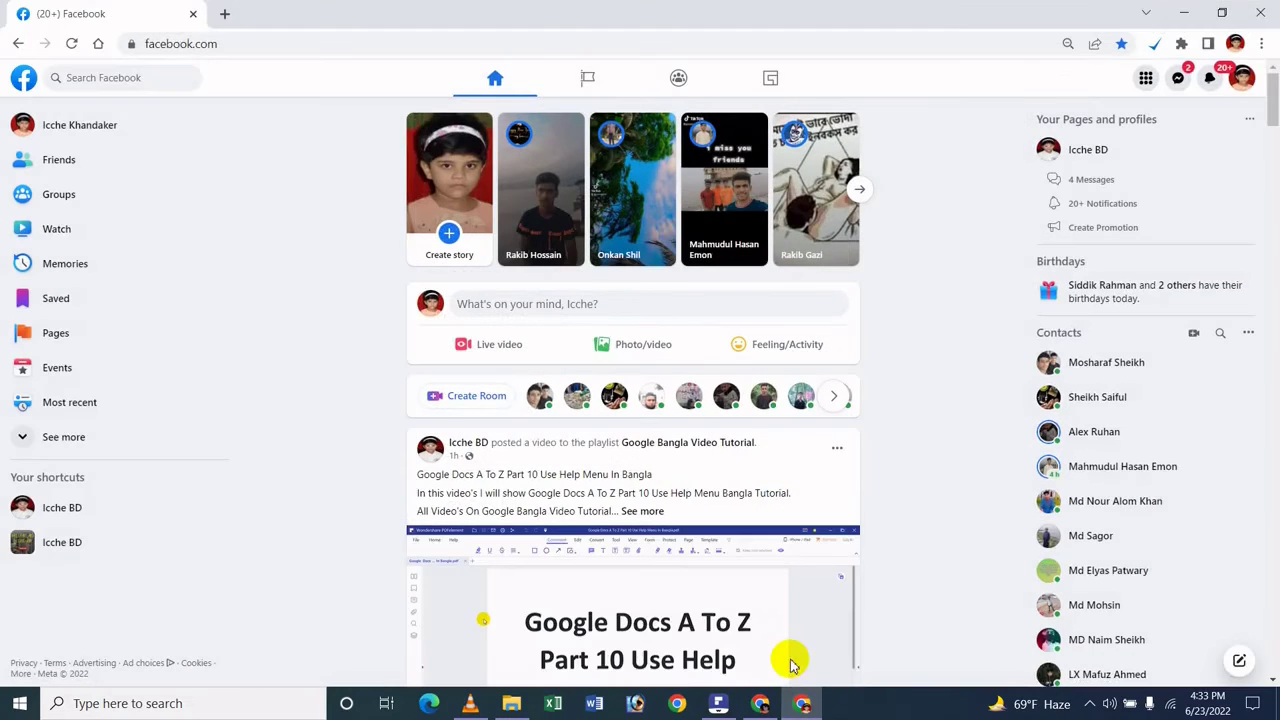
pyautogui.click(605, 305)
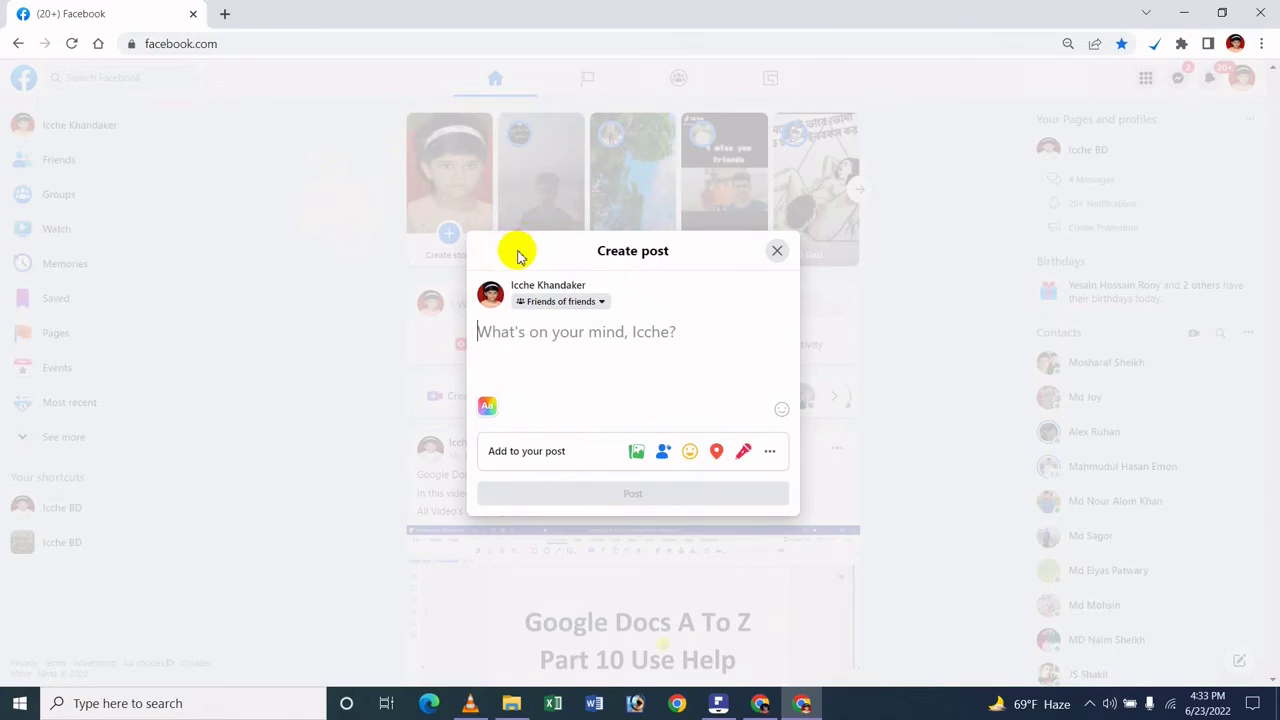
pyautogui.hotkey('ctrl', 'v')
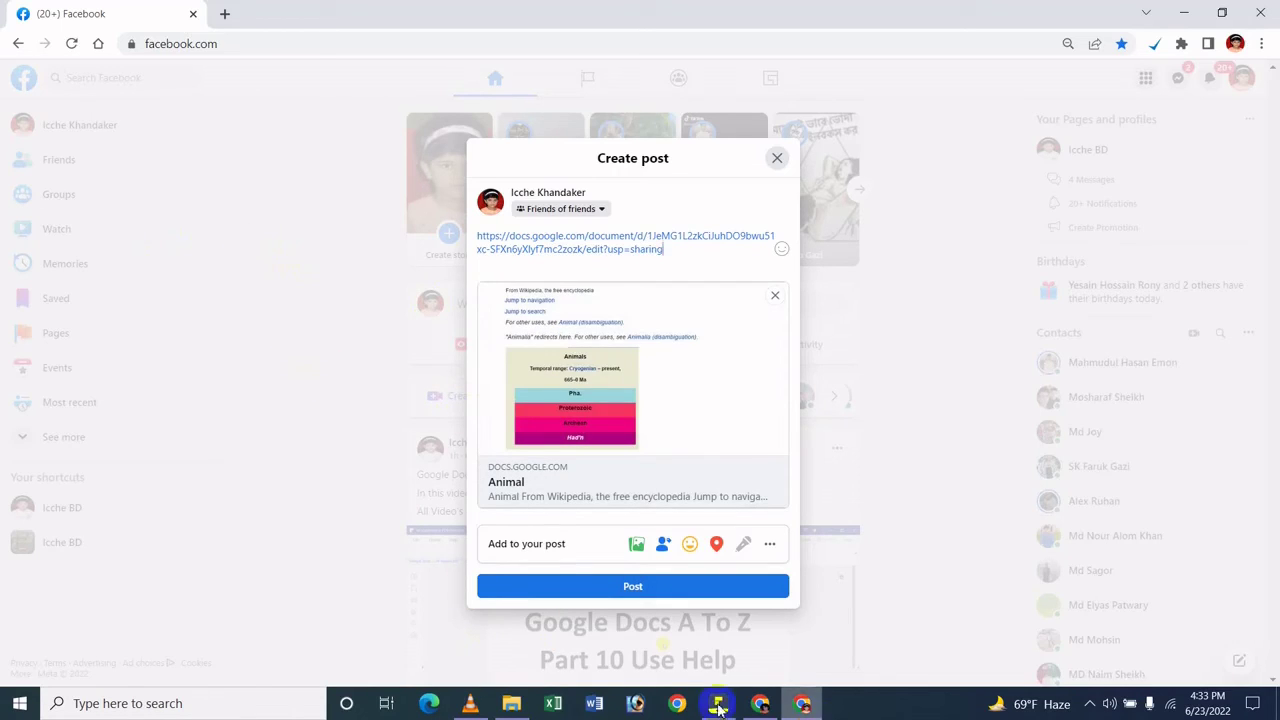
# - Change Animal's link role from Editor to Viewer, then glance back at the Facebook draft
pyautogui.click(758, 704)
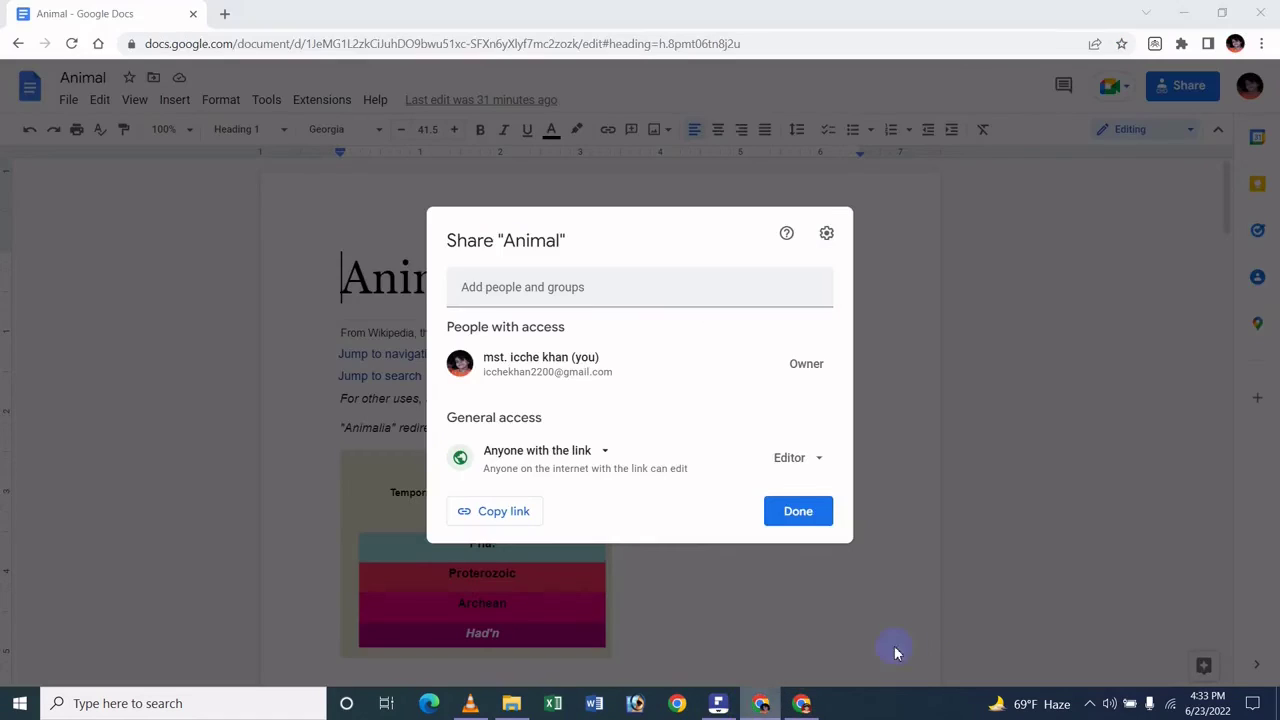
pyautogui.moveTo(700, 388); pyautogui.dragTo(674, 304)
pyautogui.rightClick(674, 304)
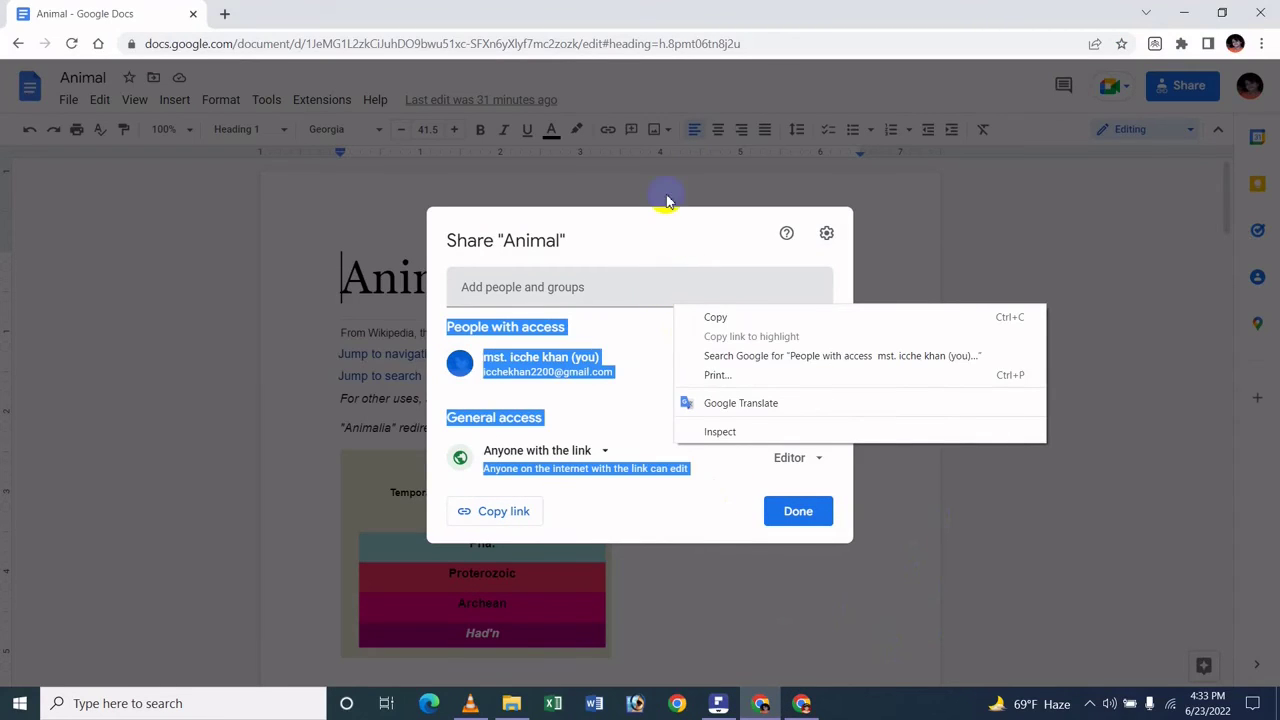
pyautogui.click(674, 265)
pyautogui.rightClick(674, 265)
pyautogui.click(634, 257)
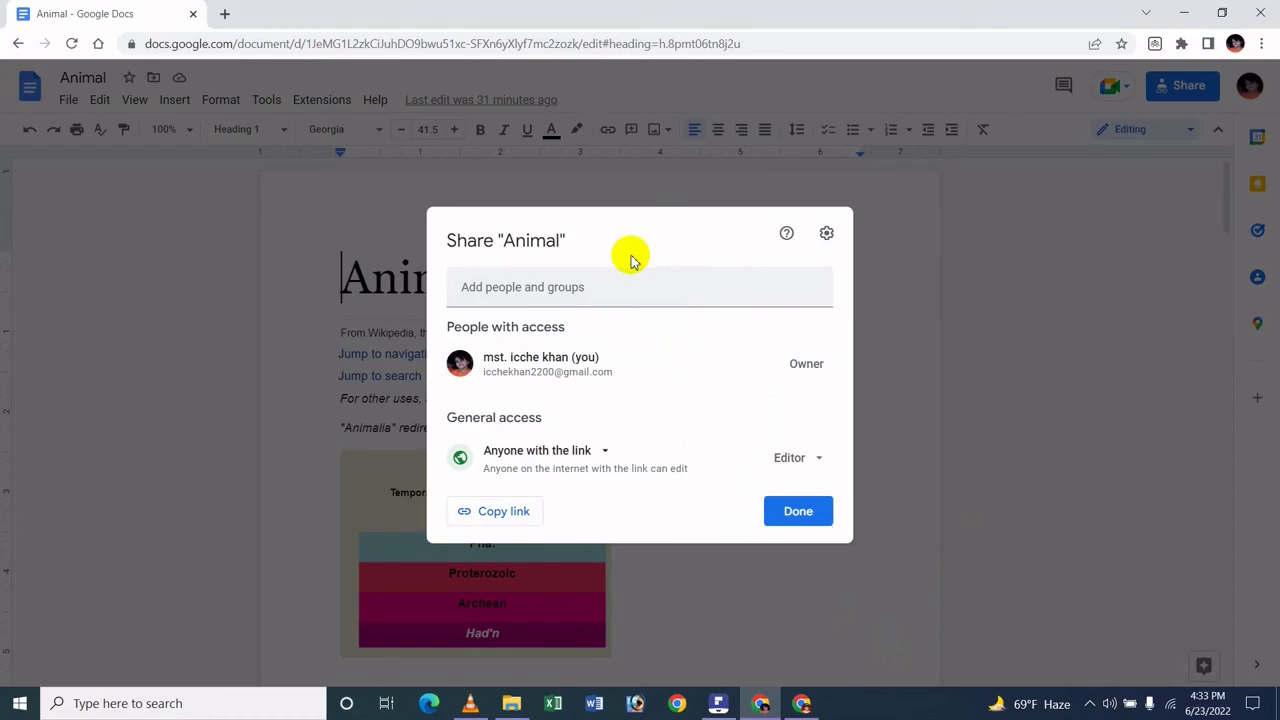
pyautogui.click(812, 464)
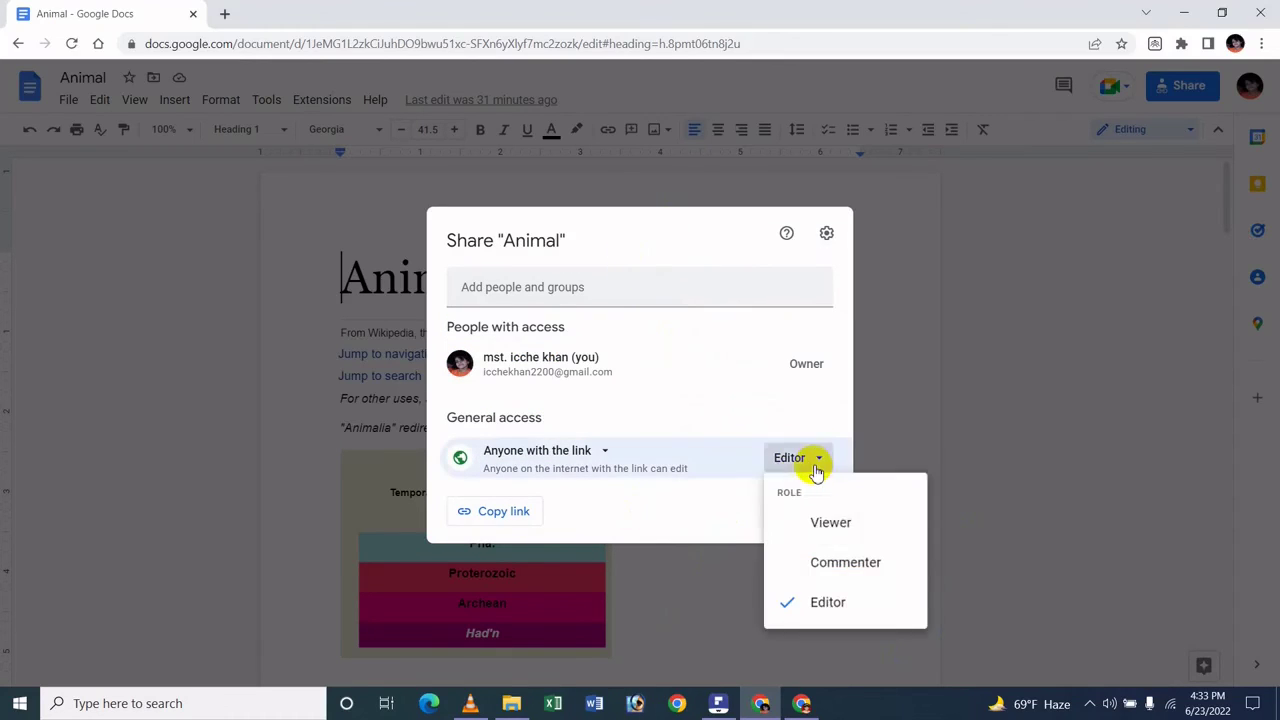
pyautogui.click(834, 516)
pyautogui.moveTo(801, 703)
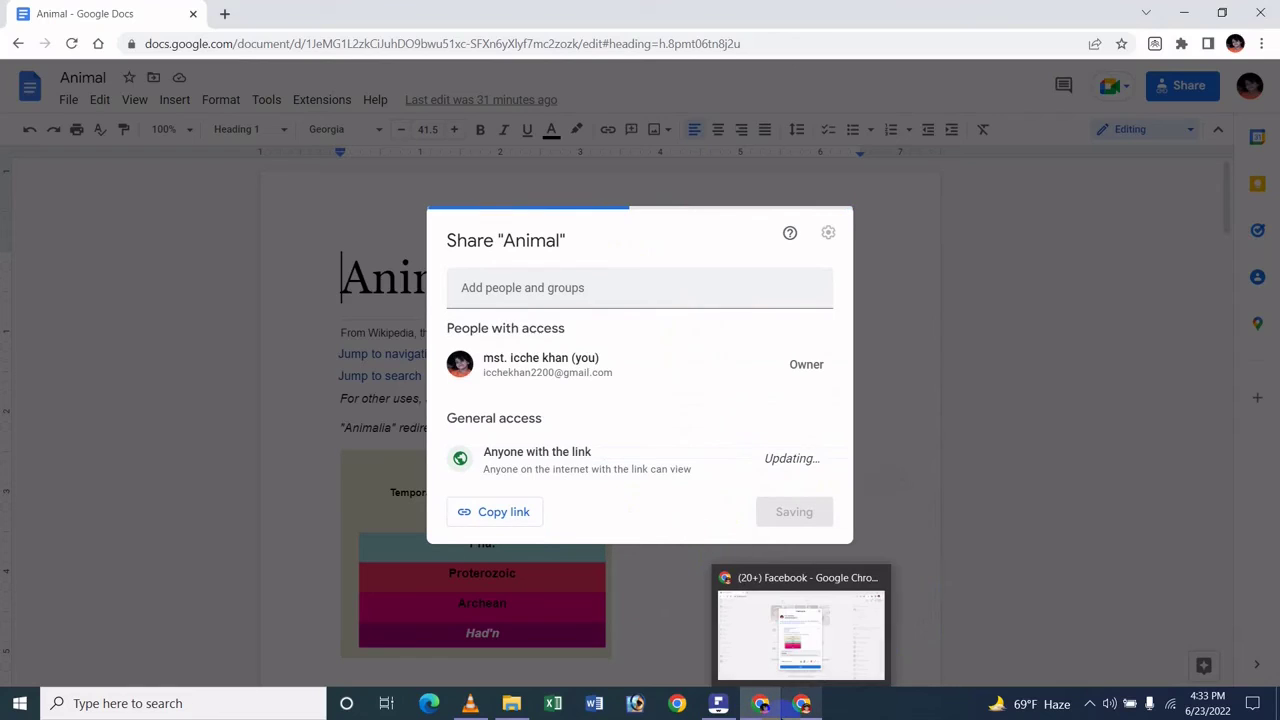
pyautogui.click(790, 635)
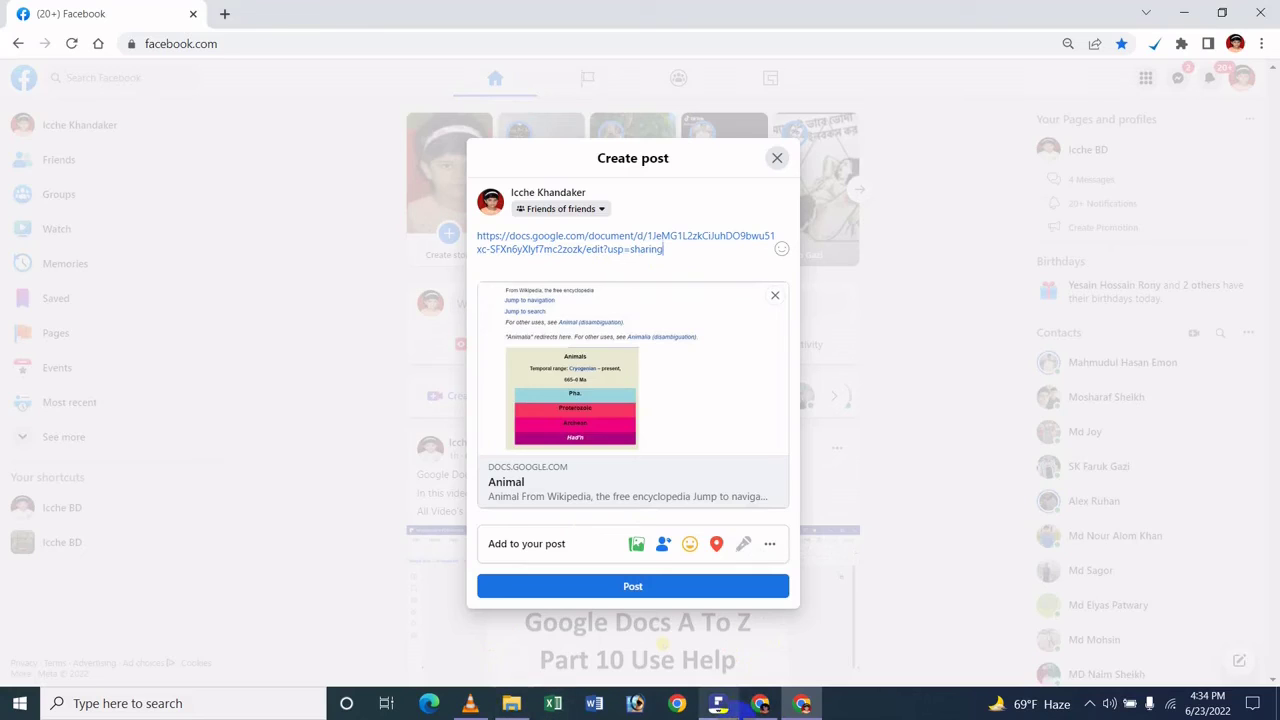
# - Set the link role to Commenter and return to the Facebook post draft
pyautogui.click(760, 703)
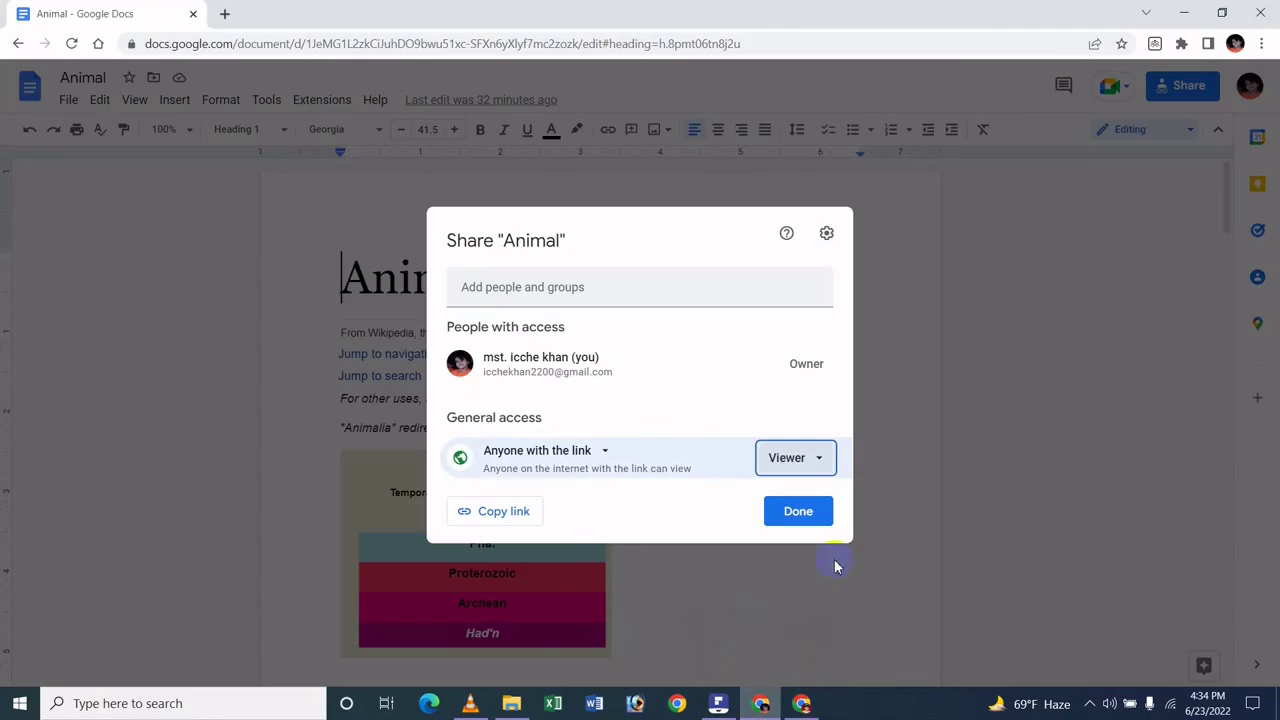
pyautogui.click(812, 457)
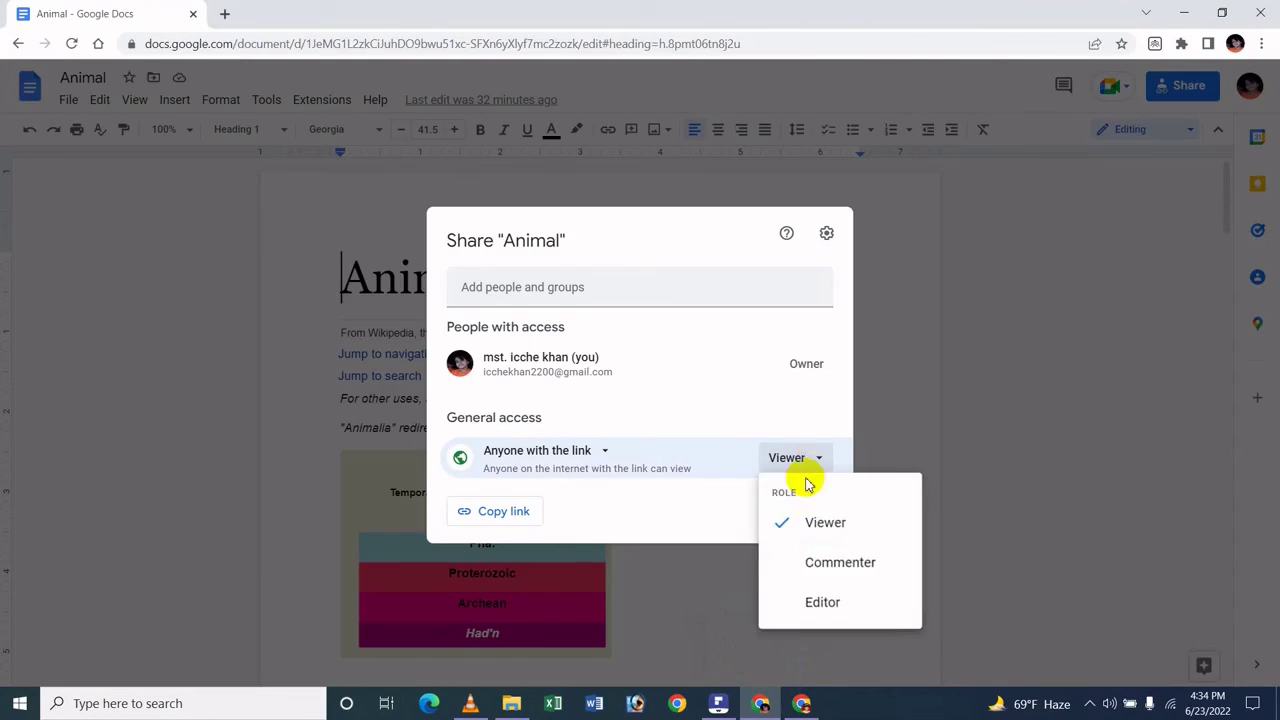
pyautogui.click(884, 566)
pyautogui.moveTo(801, 703)
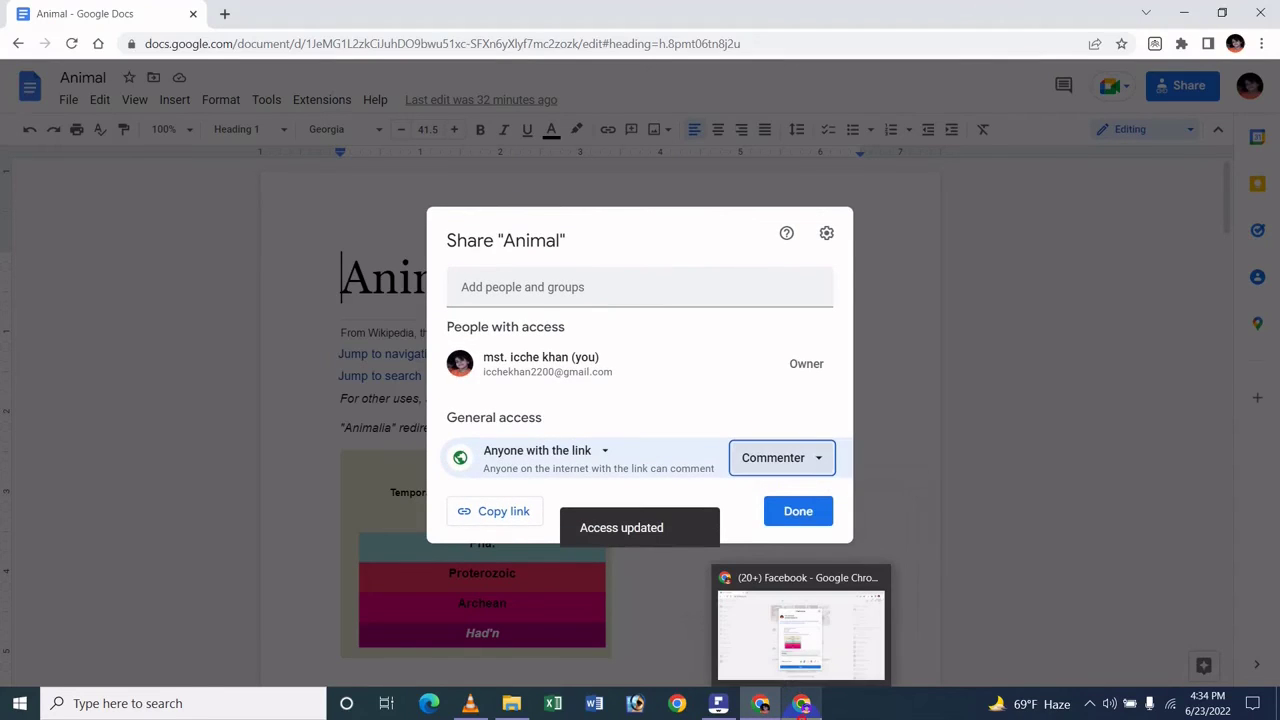
pyautogui.click(795, 645)
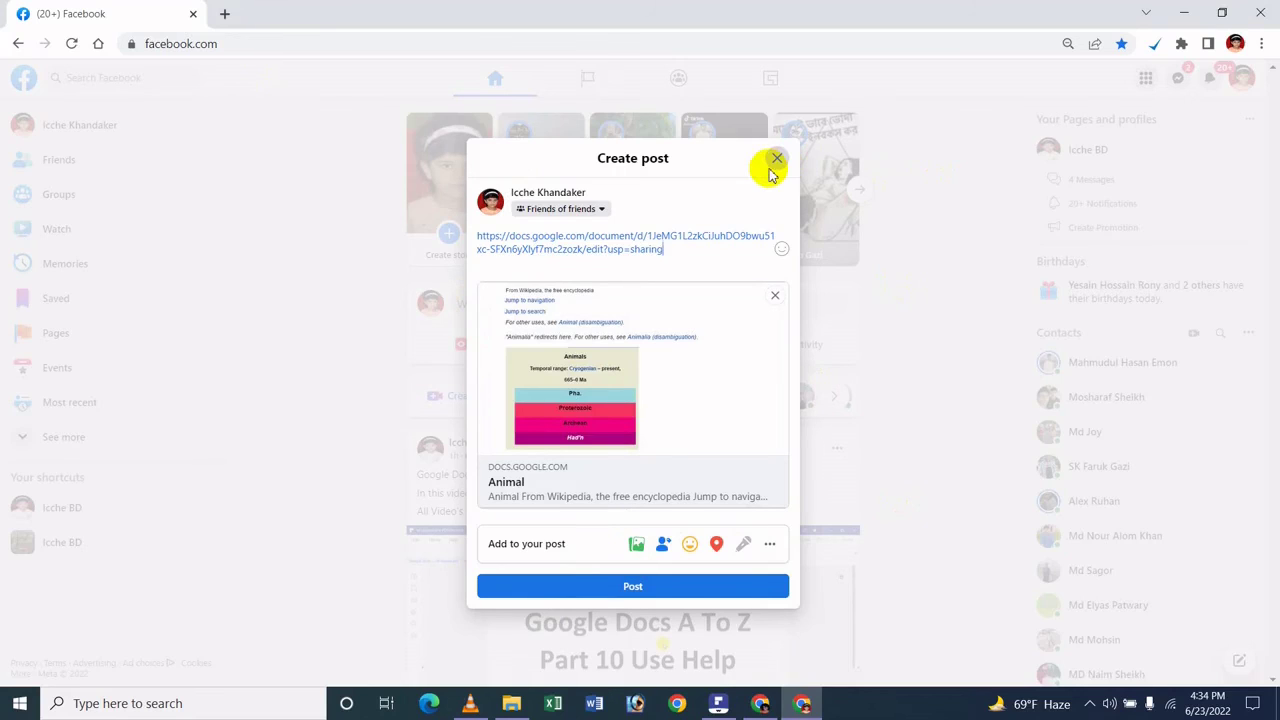
# - Close the Create post dialog and return to the Google Docs Share dialog
pyautogui.click(777, 159)
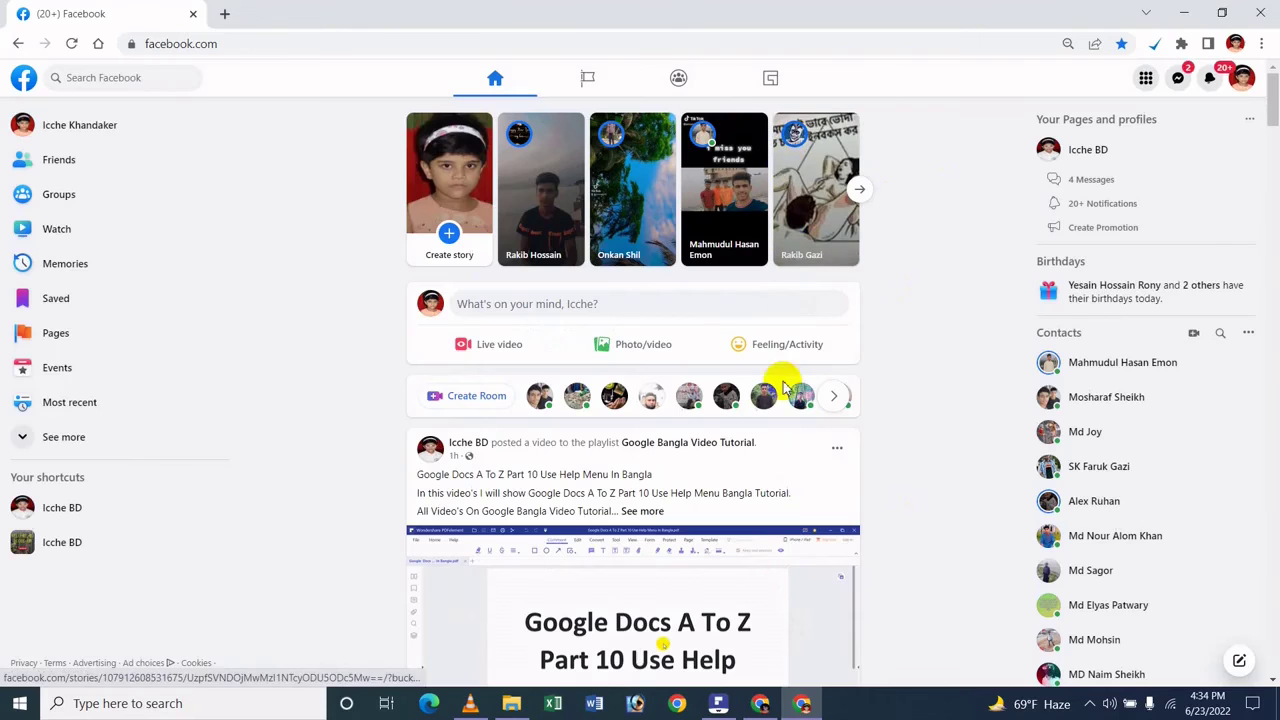
pyautogui.click(763, 706)
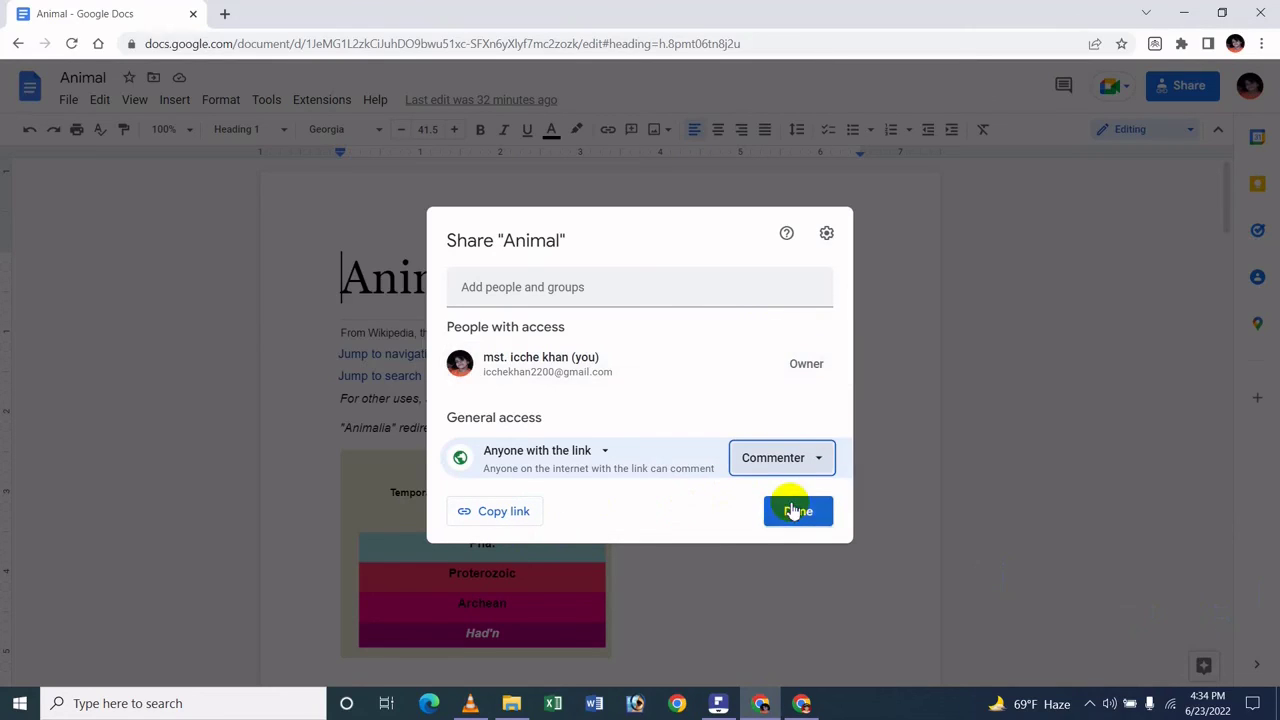
# - Close the Share dialog with Done and switch to the PDFelement window
pyautogui.click(792, 512)
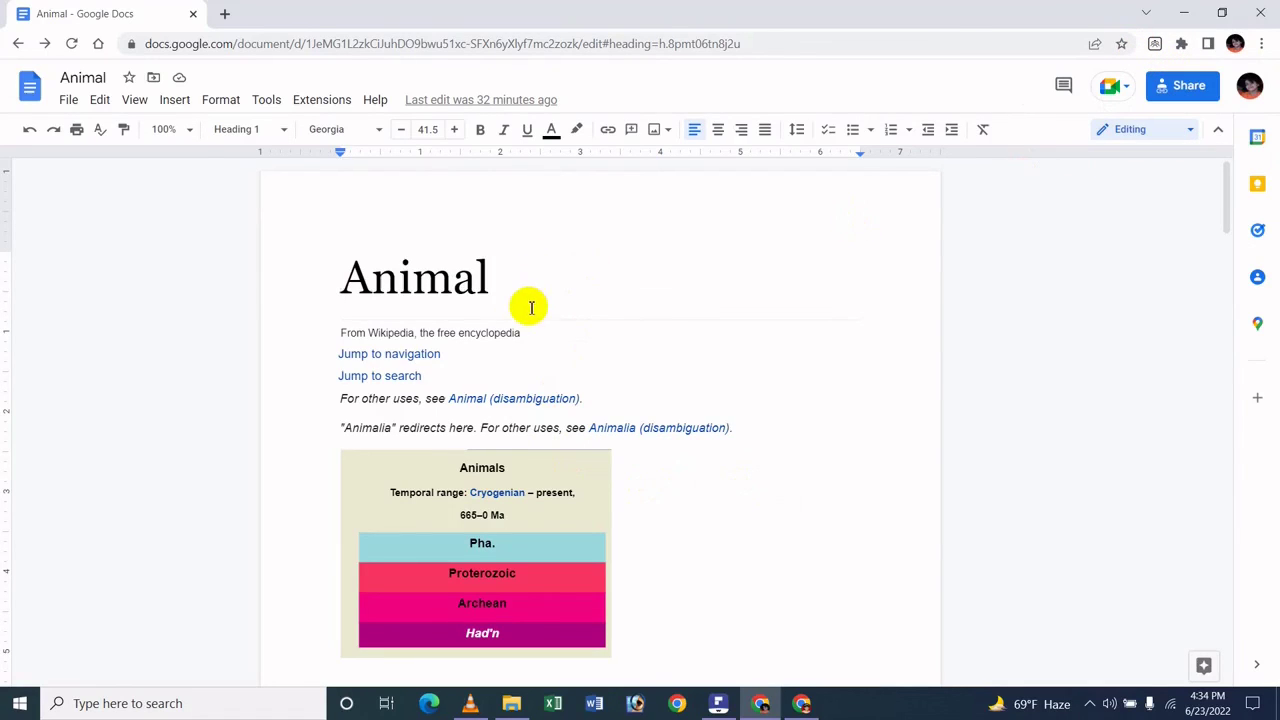
pyautogui.click(718, 704)
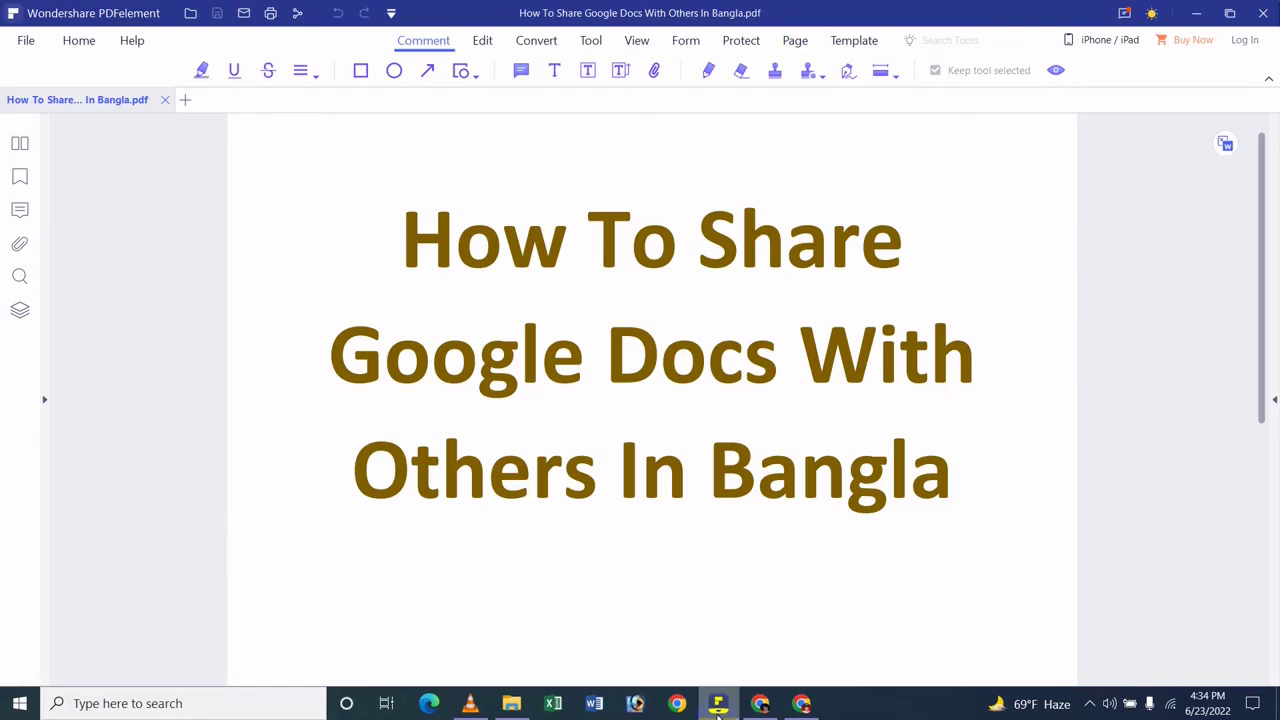